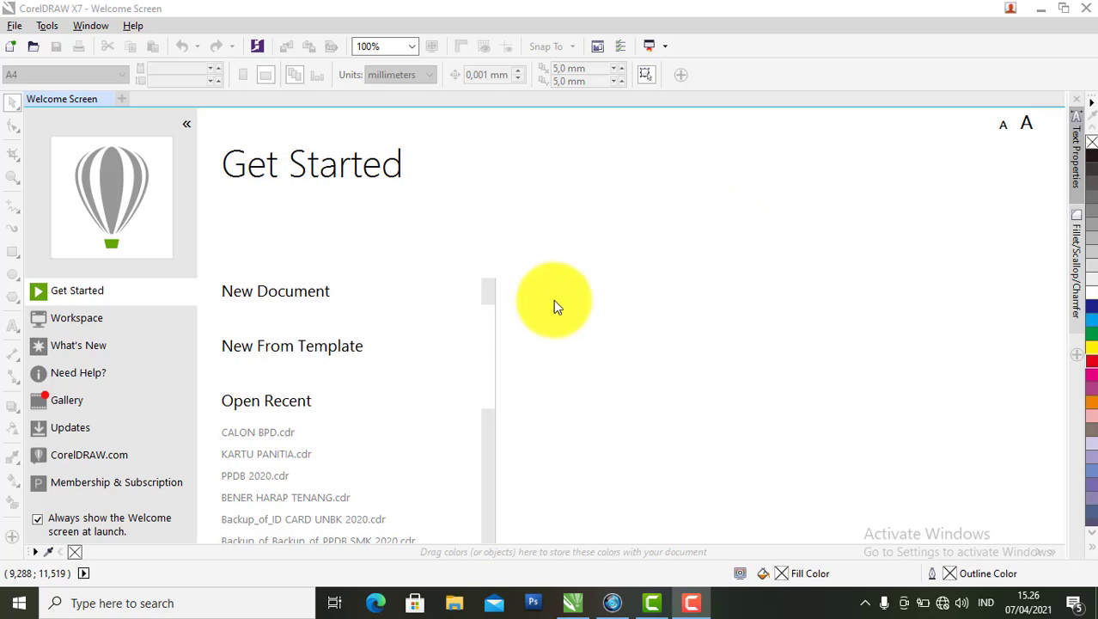
Create a new document named adidas, 40 cm wide by 30 cm high, in CMYK at 200 dpi
left_click(260, 293)
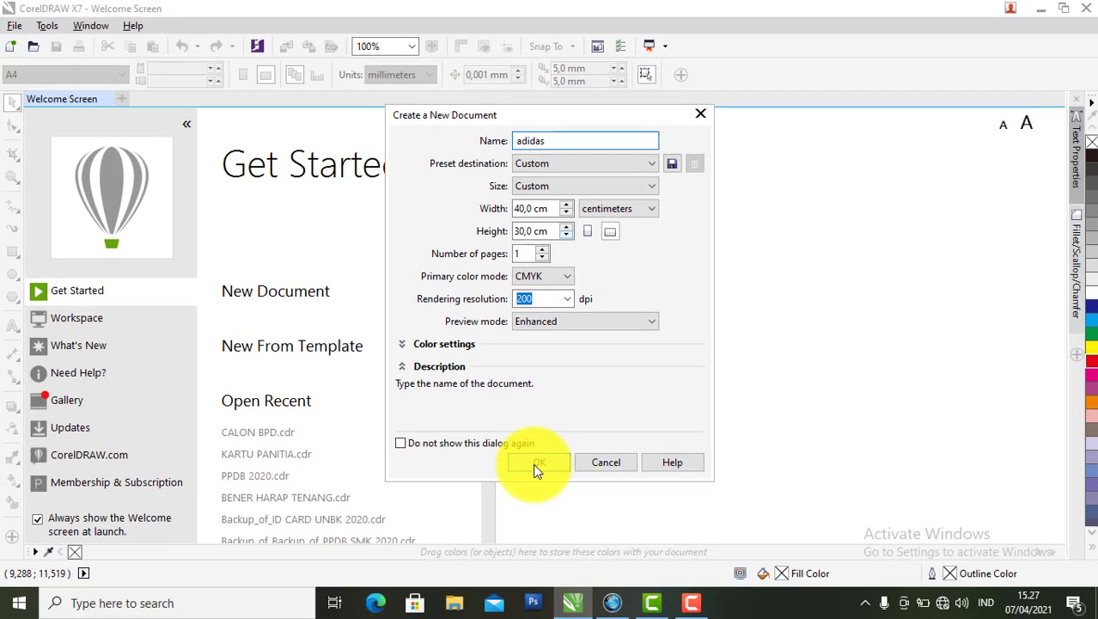
left_click(527, 575)
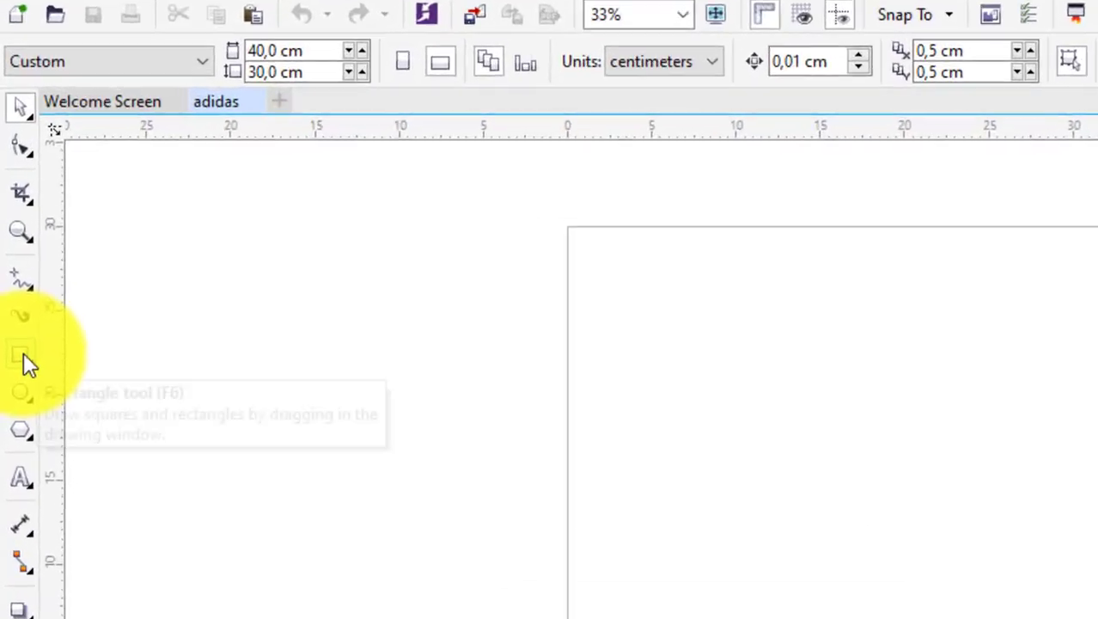
Draw an upright rectangle near the middle of the page and set its size to 2 cm wide by 10 cm high
left_click(22, 358)
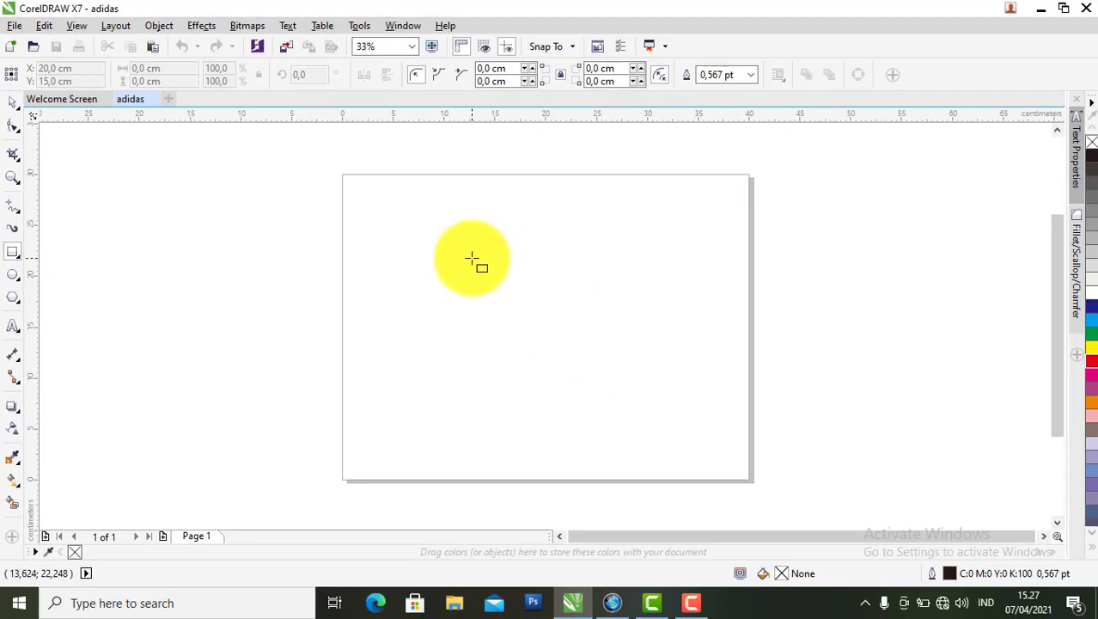
left_click_drag(472, 258, 503, 365)
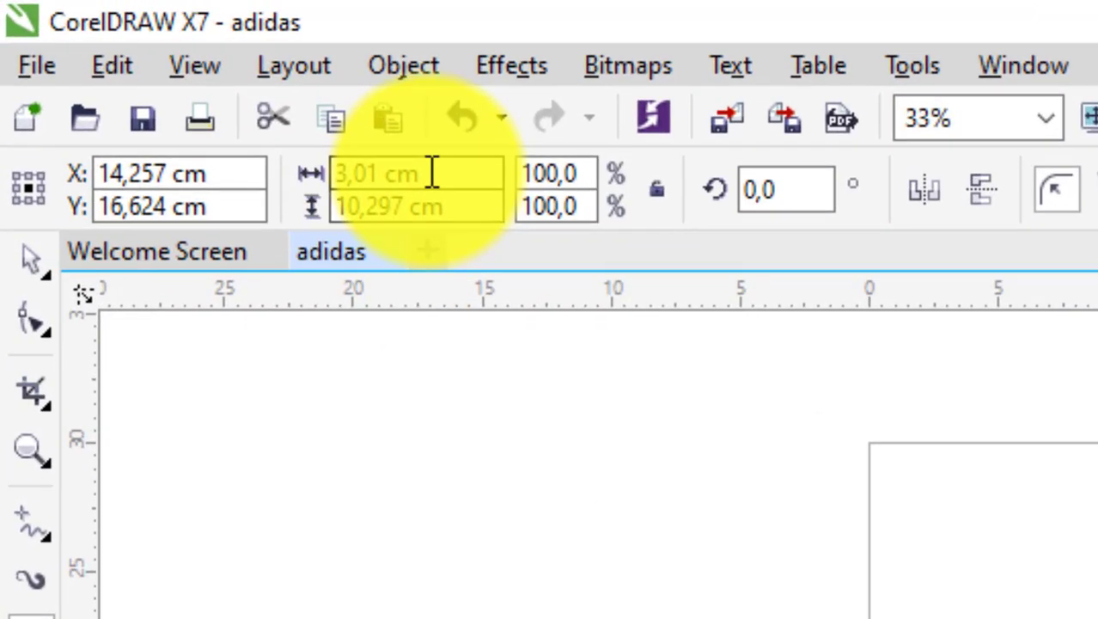
left_click(372, 172)
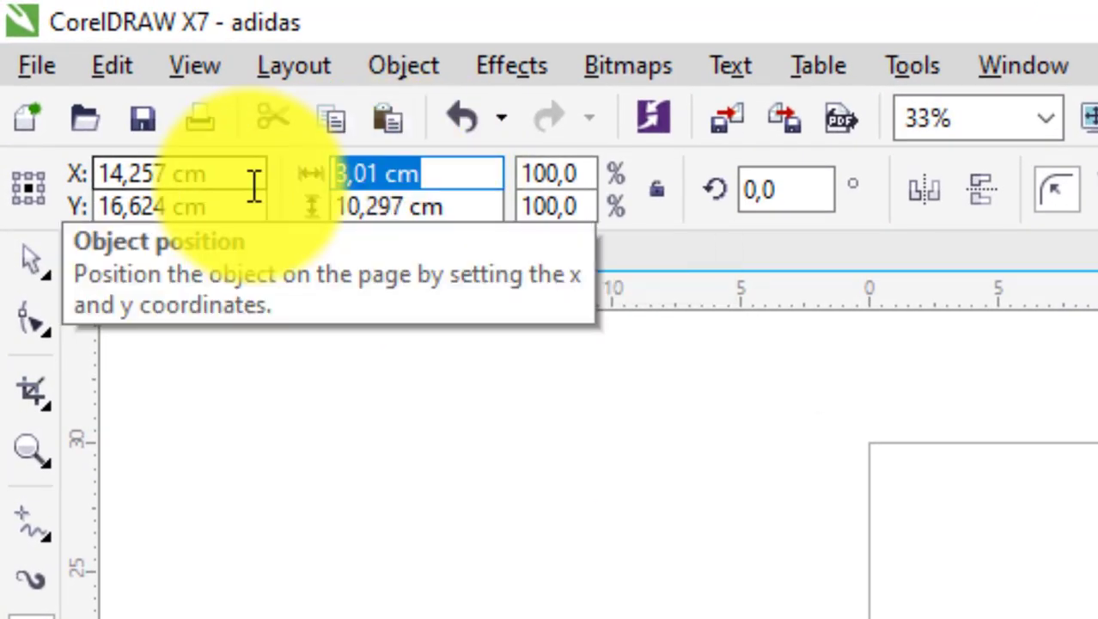
type("3")
key("BackSpace")
type("2")
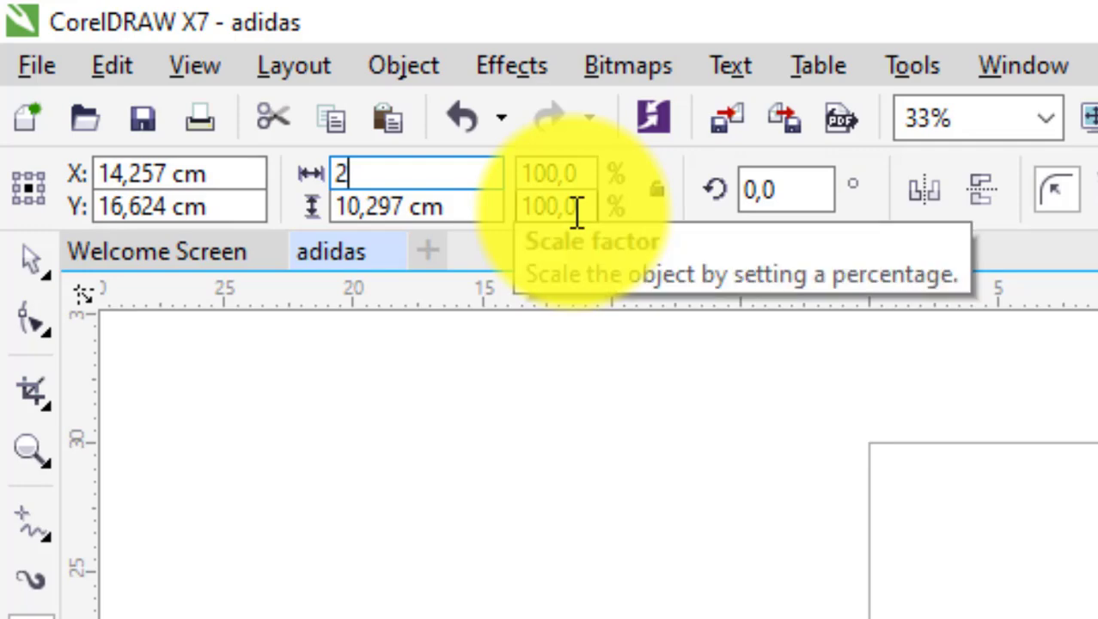
key("Tab")
type("1")
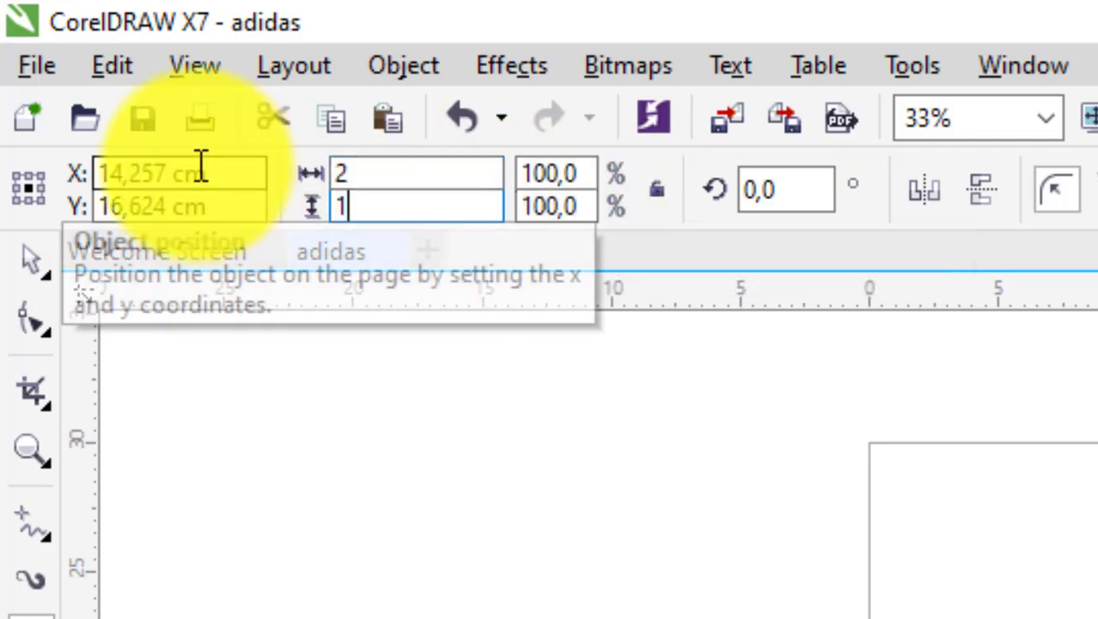
type("0")
key("Return")
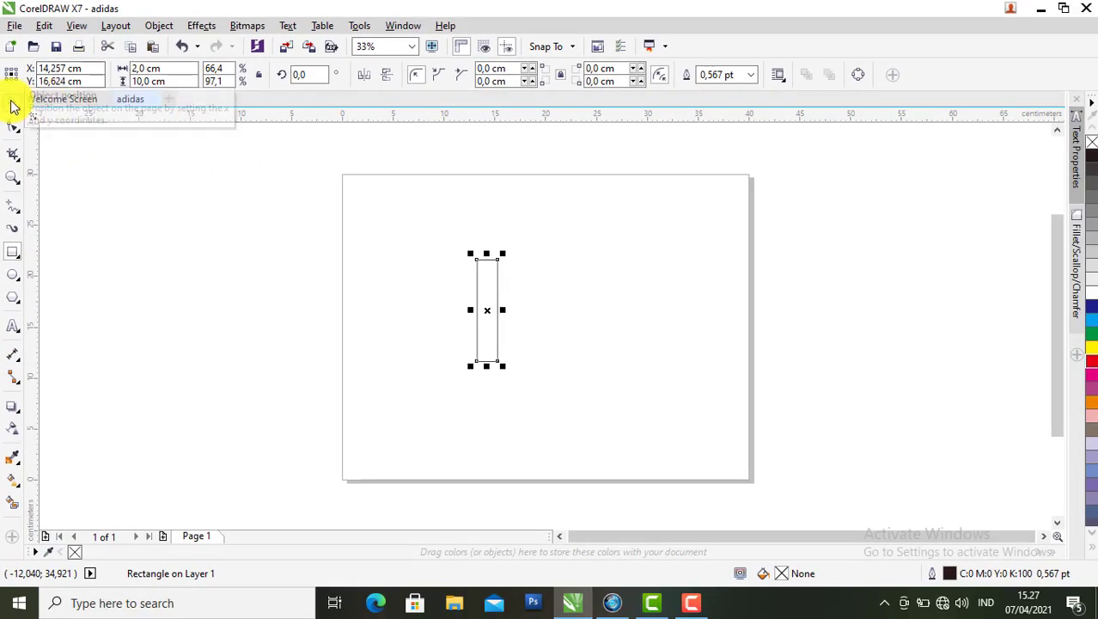
Duplicate the rectangle twice, offsetting each copy about 2.7 cm to the right and 1.1 cm up from the previous one
left_click(497, 313)
scroll(491, 309, "up", 3)
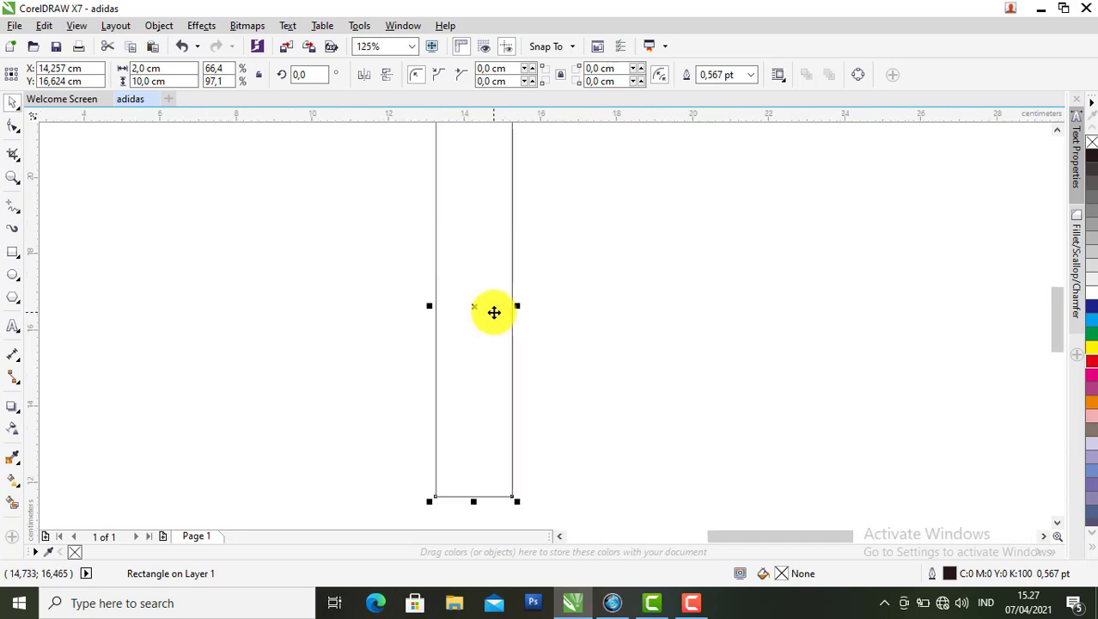
key("shift+F2")
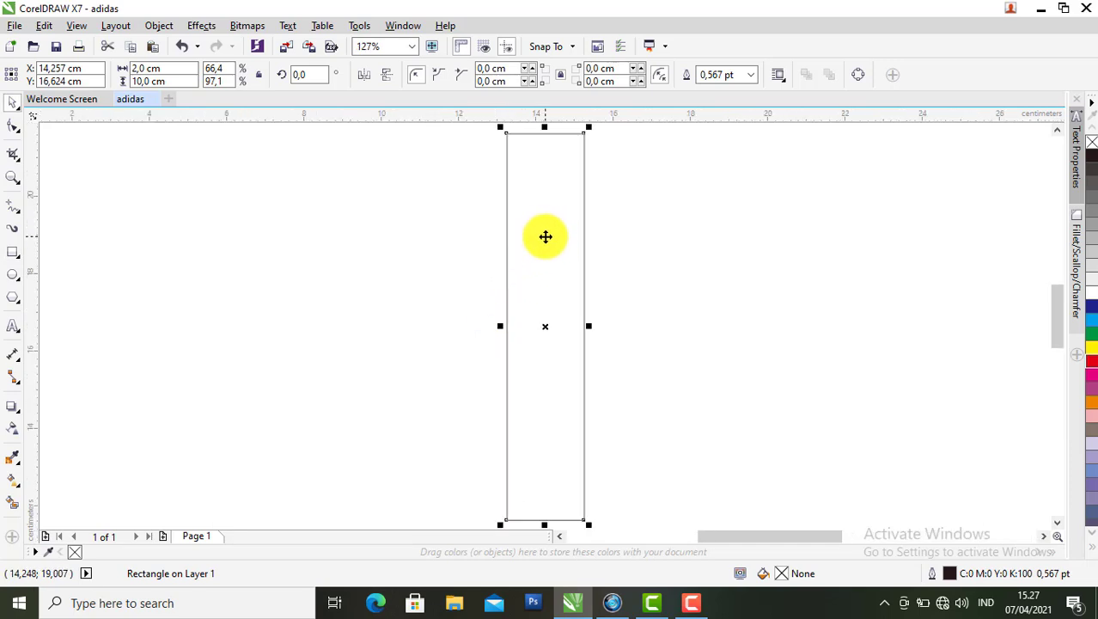
scroll(544, 233, "down", 1)
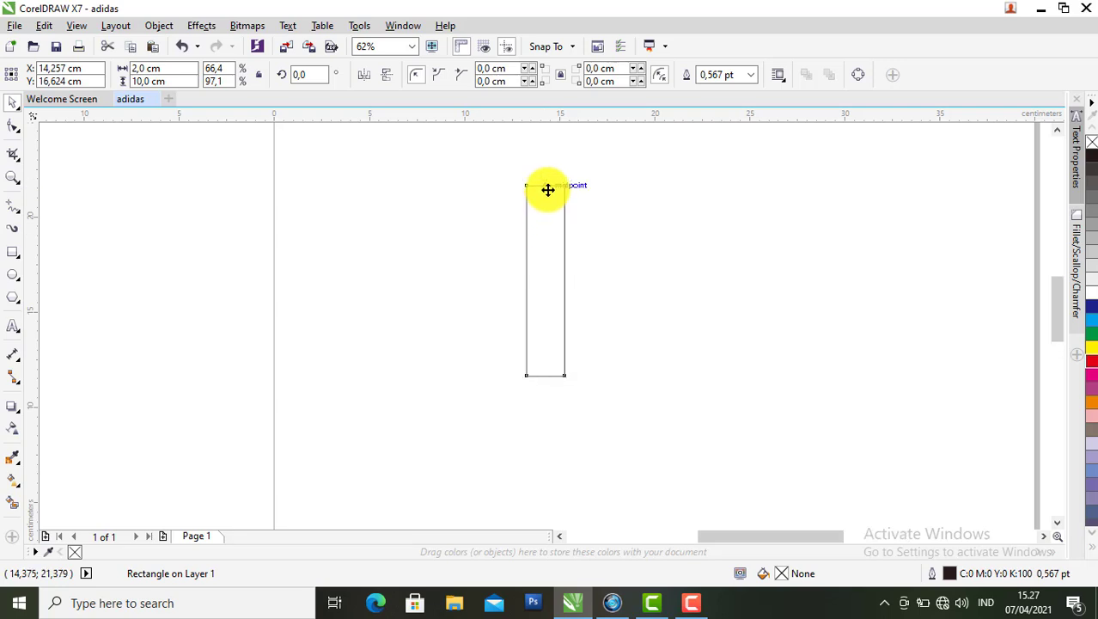
scroll(547, 189, "up", 1)
key("ctrl+d")
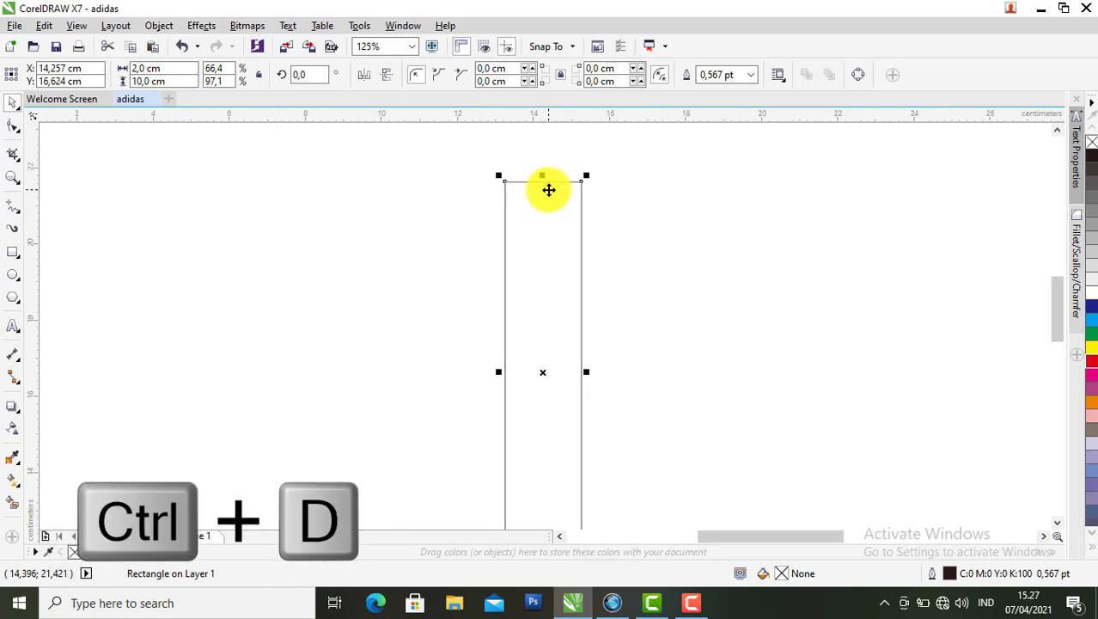
left_click_drag(549, 189, 633, 165)
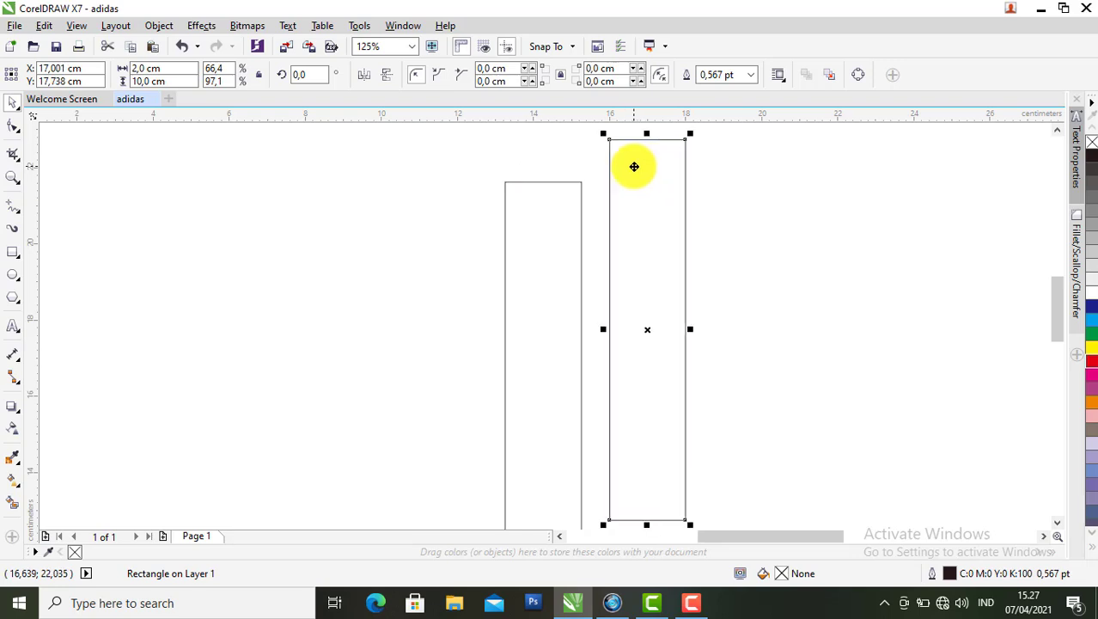
scroll(630, 179, "down", 1)
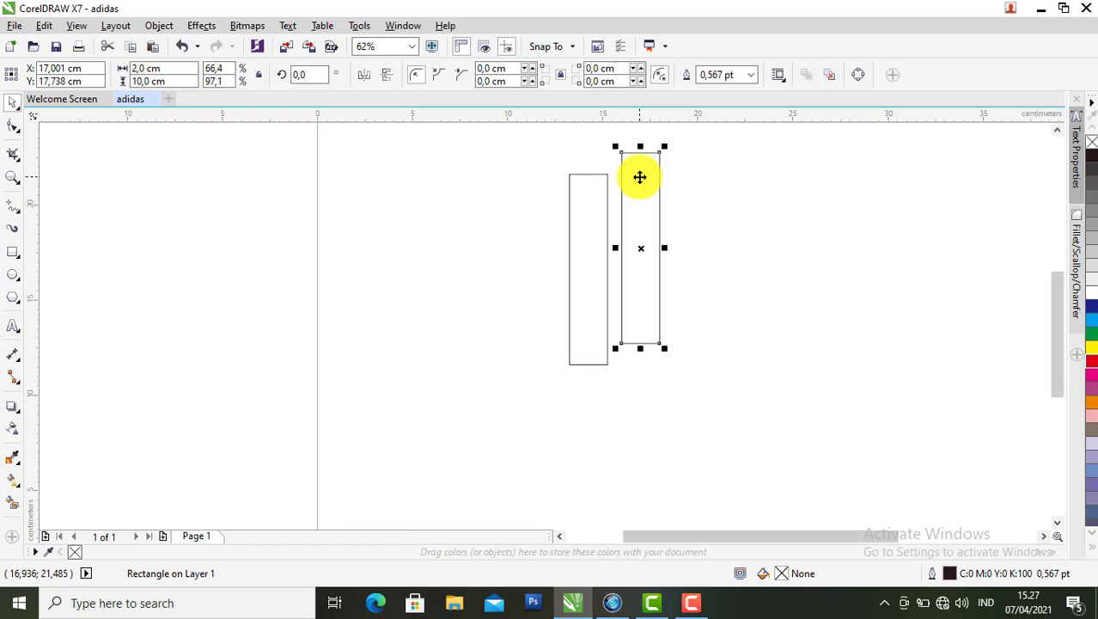
key("ctrl+d")
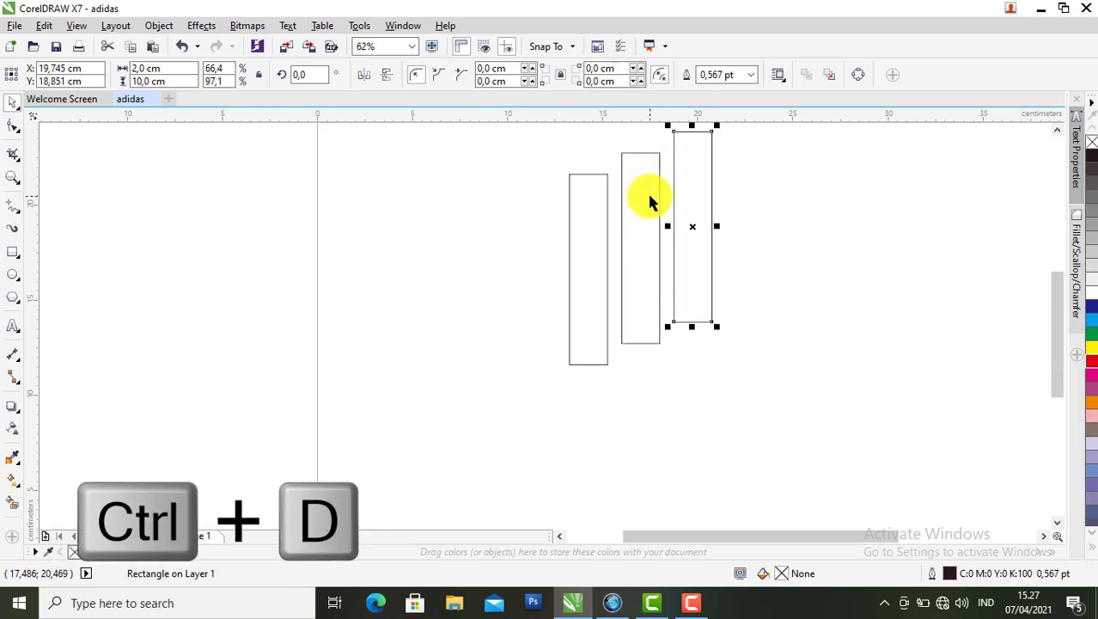
Select all three rectangles and group them
scroll(649, 203, "down", 1)
left_click(593, 303)
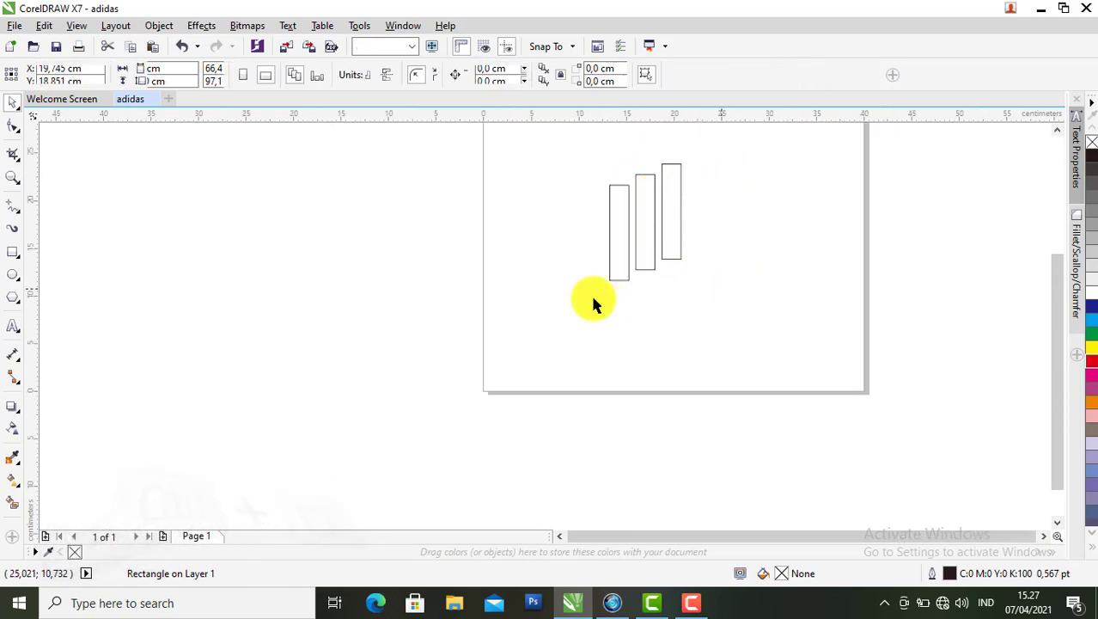
left_click_drag(769, 293, 552, 144)
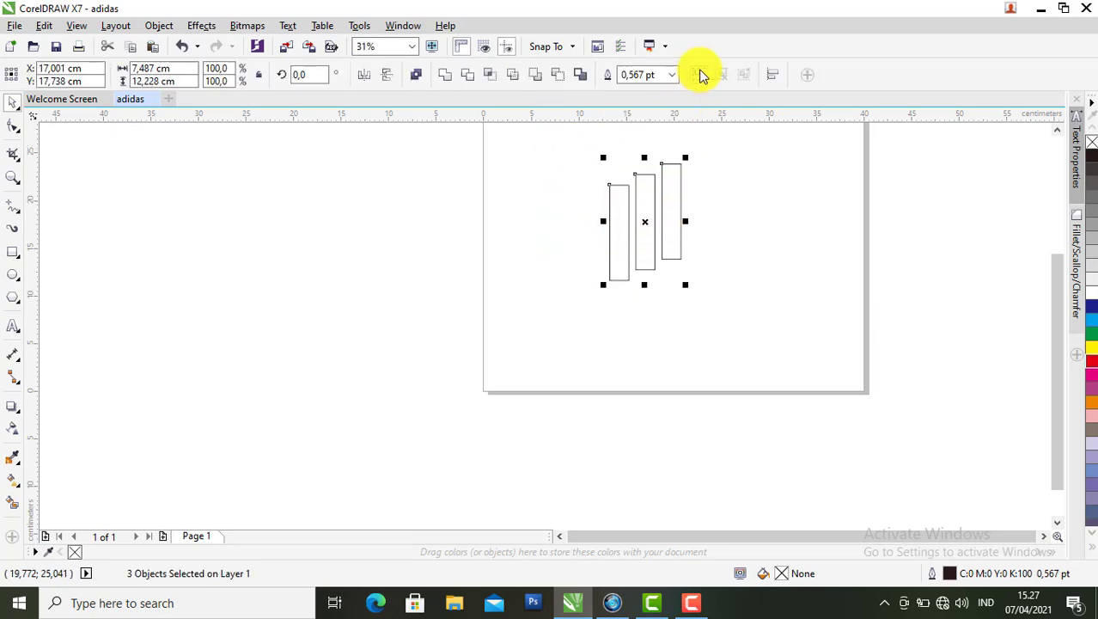
left_click(701, 76)
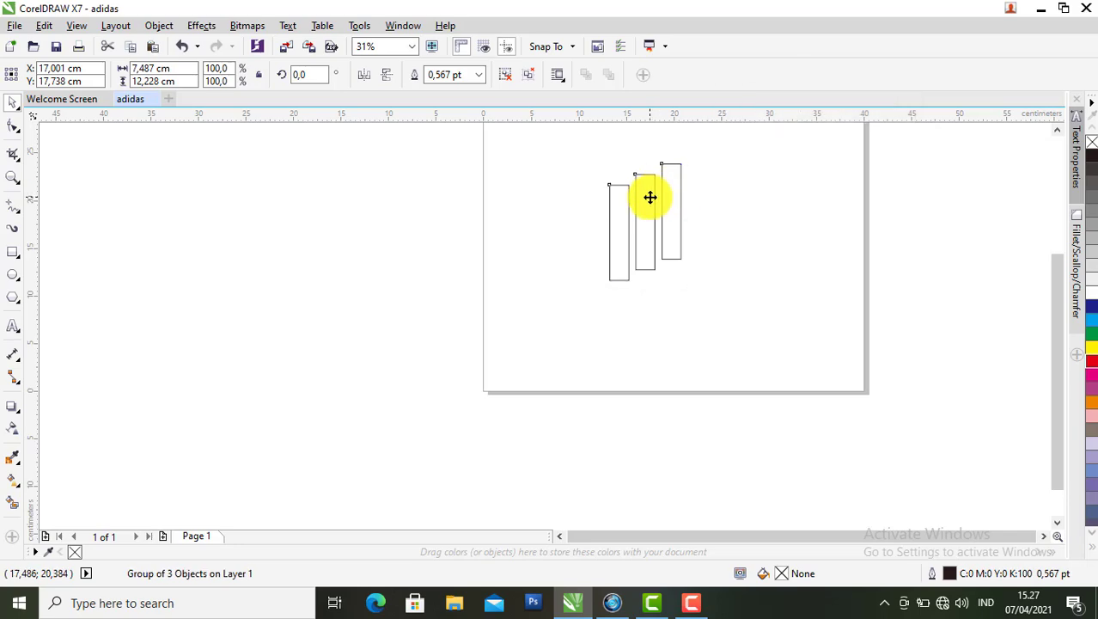
Move the group about 2.7 cm to the right and rotate it by 35 degrees
left_click_drag(650, 196, 676, 197)
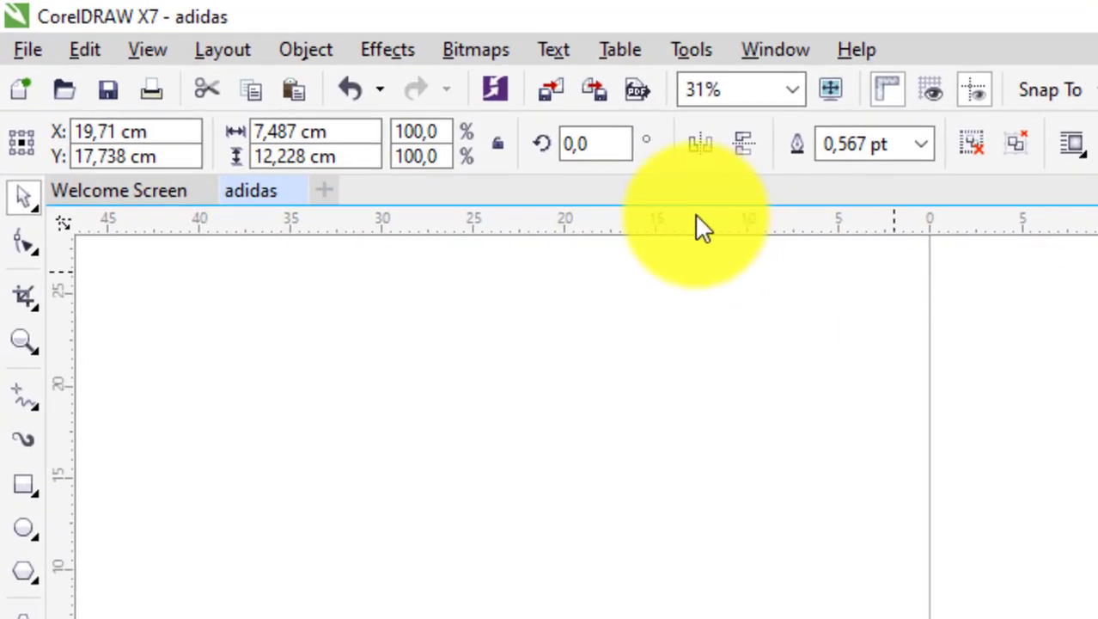
left_click(598, 144)
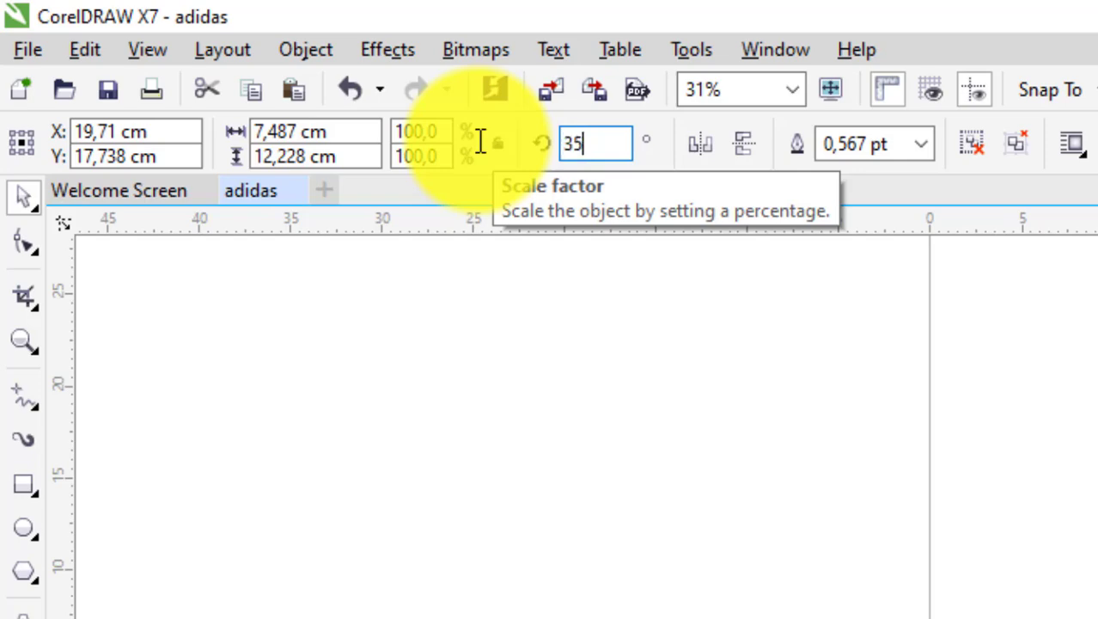
key("Return")
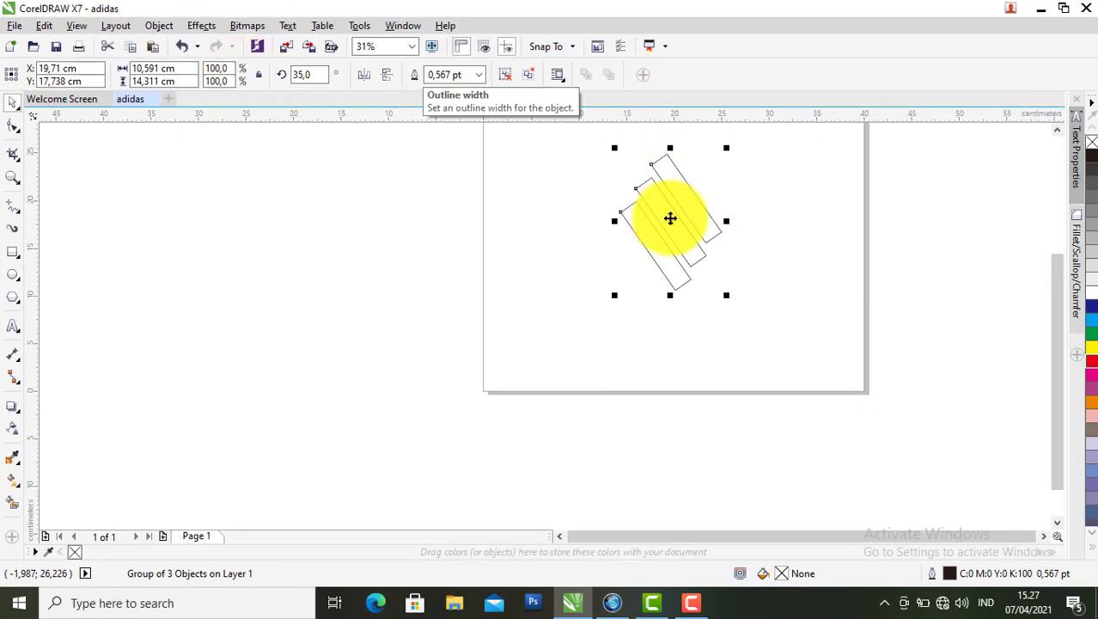
left_click(794, 200)
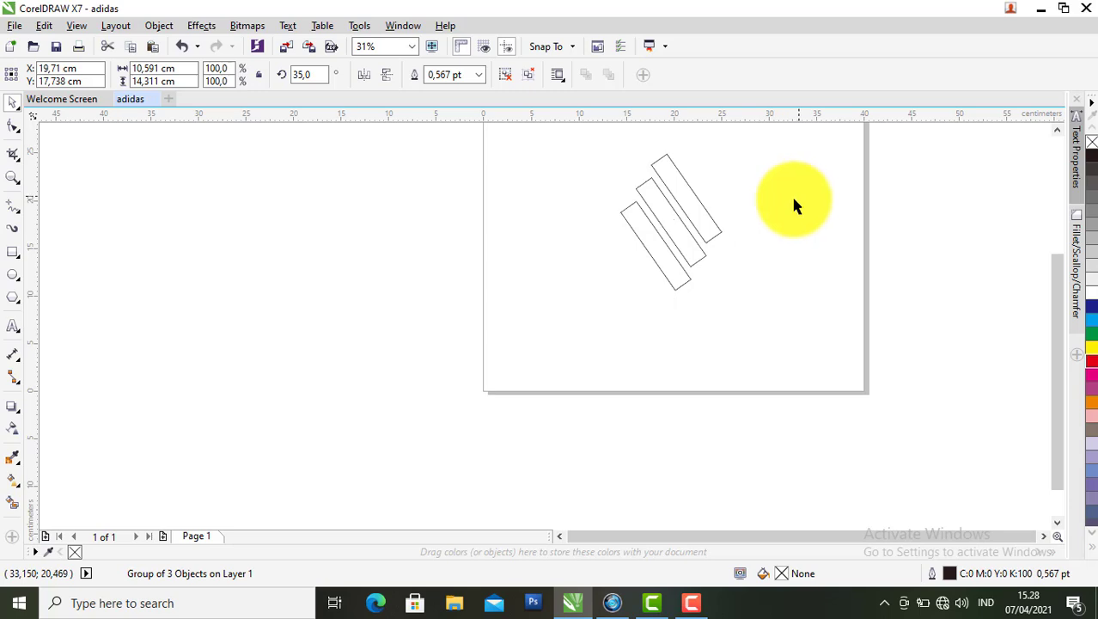
Draw a rectangle about 16.8 by 9 cm covering the lower part of the three slanted bars
left_click(11, 255)
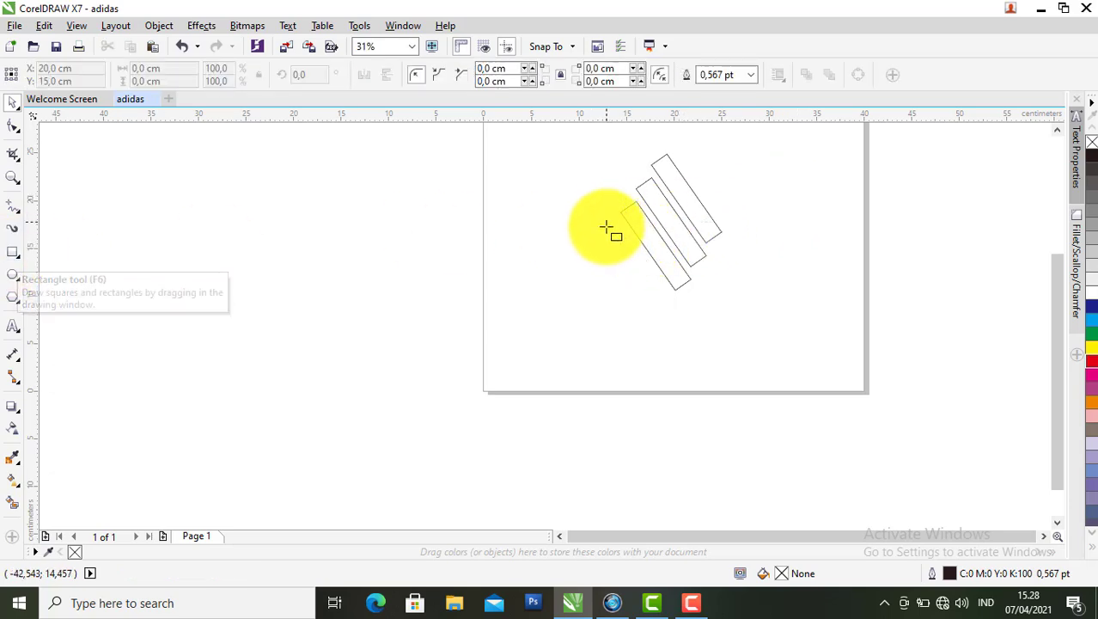
left_click_drag(606, 221, 768, 308)
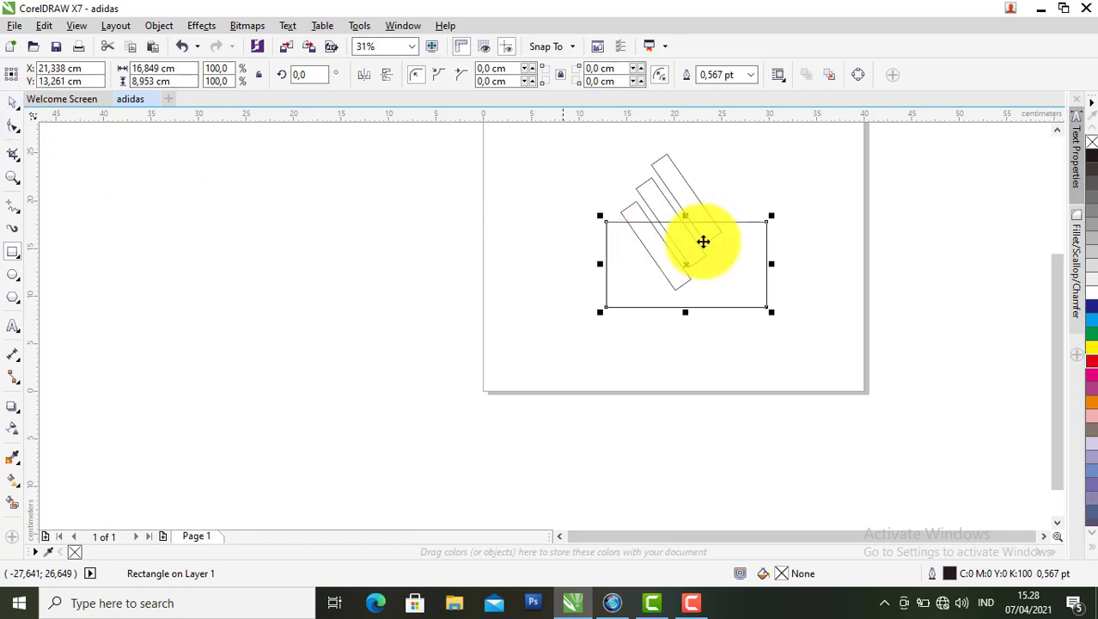
Trim the grouped bars with the large rectangle so their lower ends are cut level, and delete the rectangle
key("space")
left_click(672, 174, "shift")
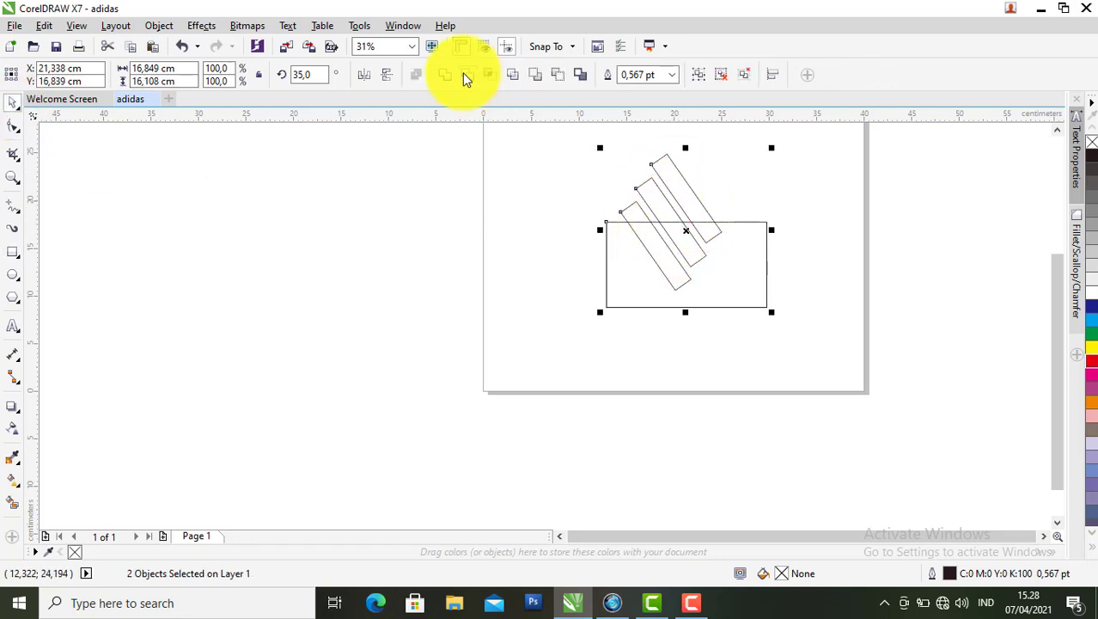
left_click(465, 75)
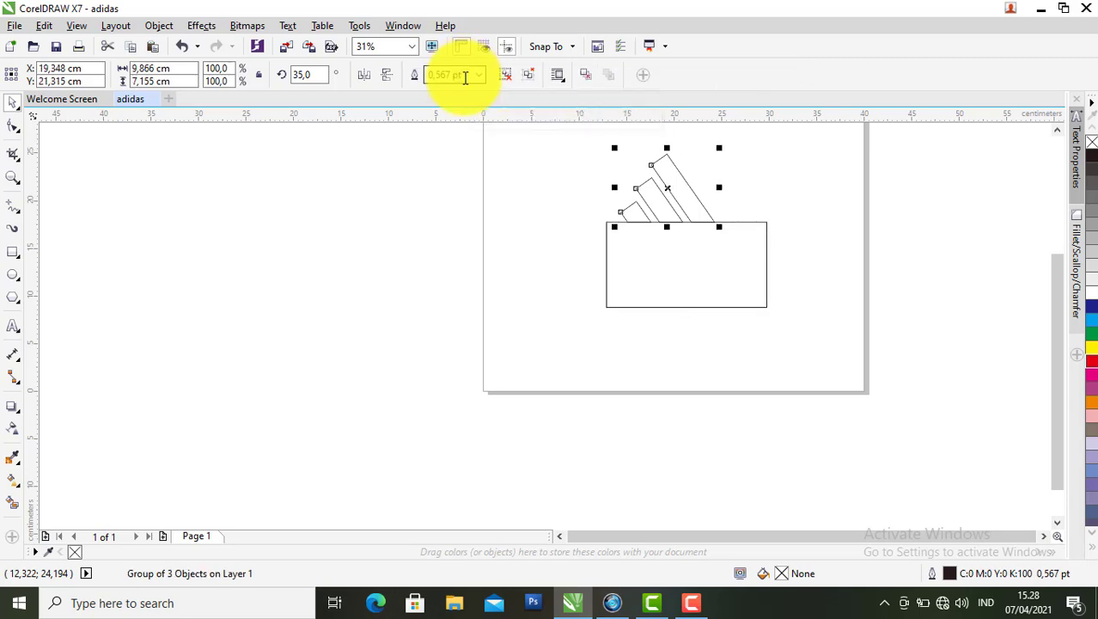
left_click(638, 254)
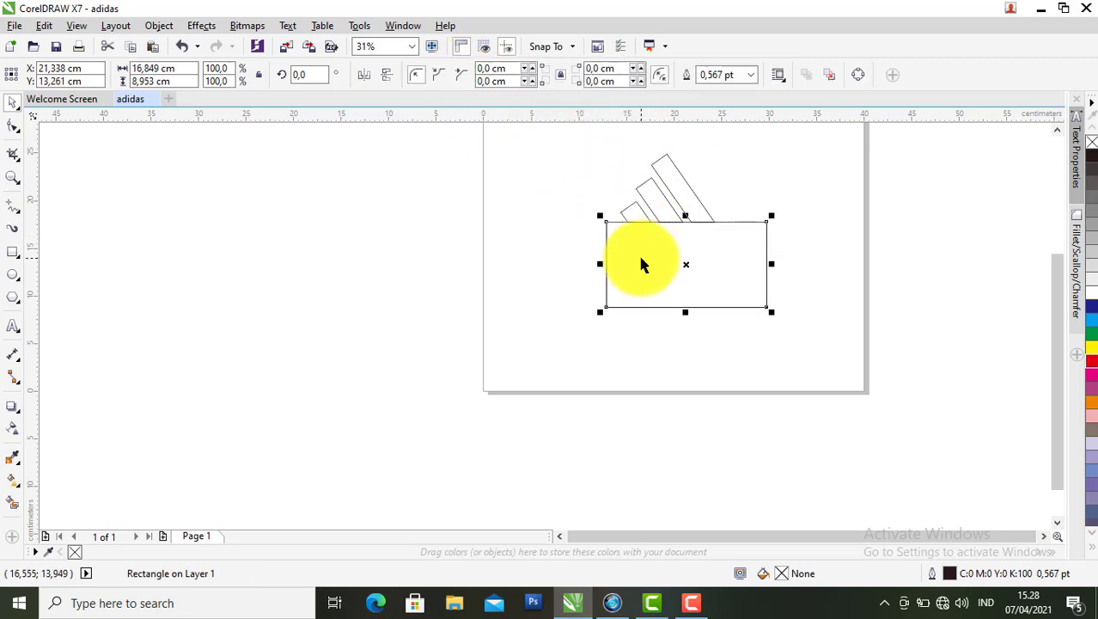
key("Delete")
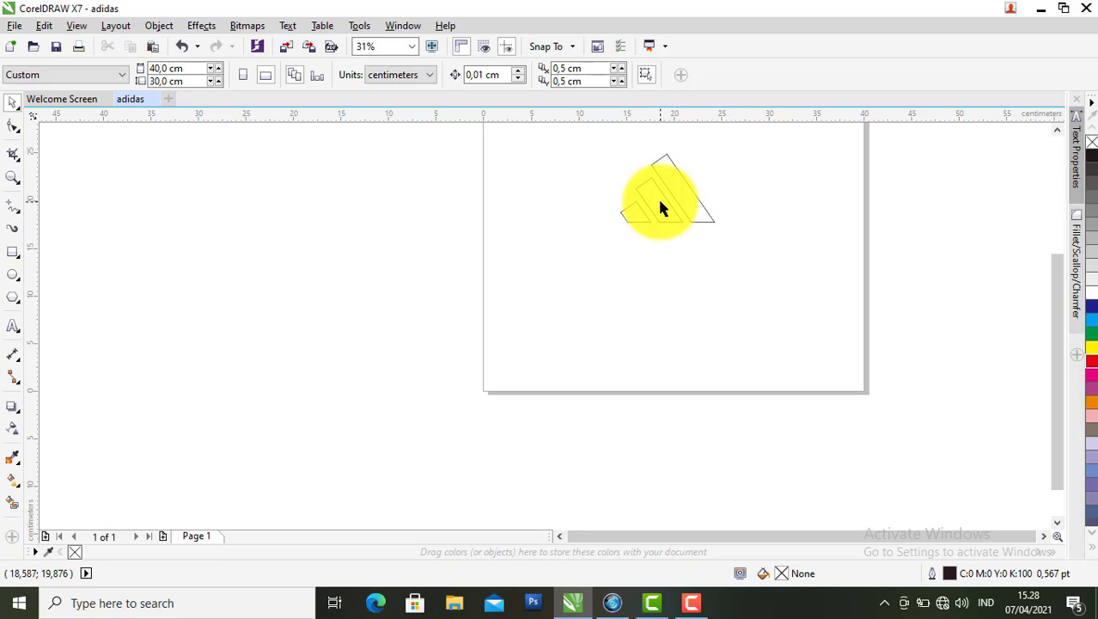
Fill the three trimmed bars with black (C:0 M:0 Y:0 K:100)
key("F4")
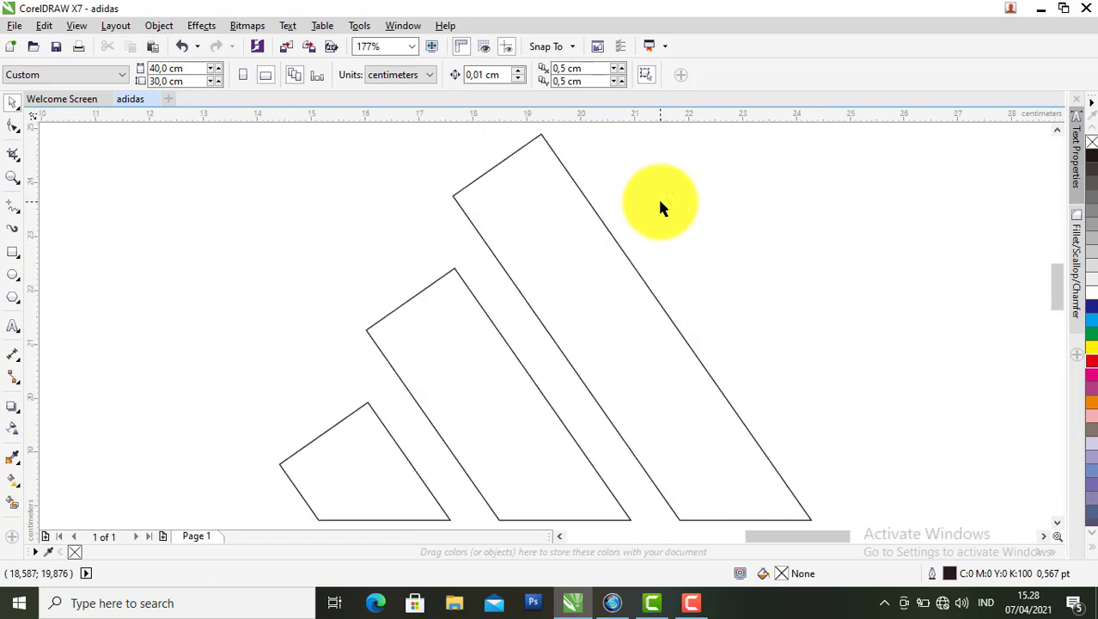
left_click(579, 378)
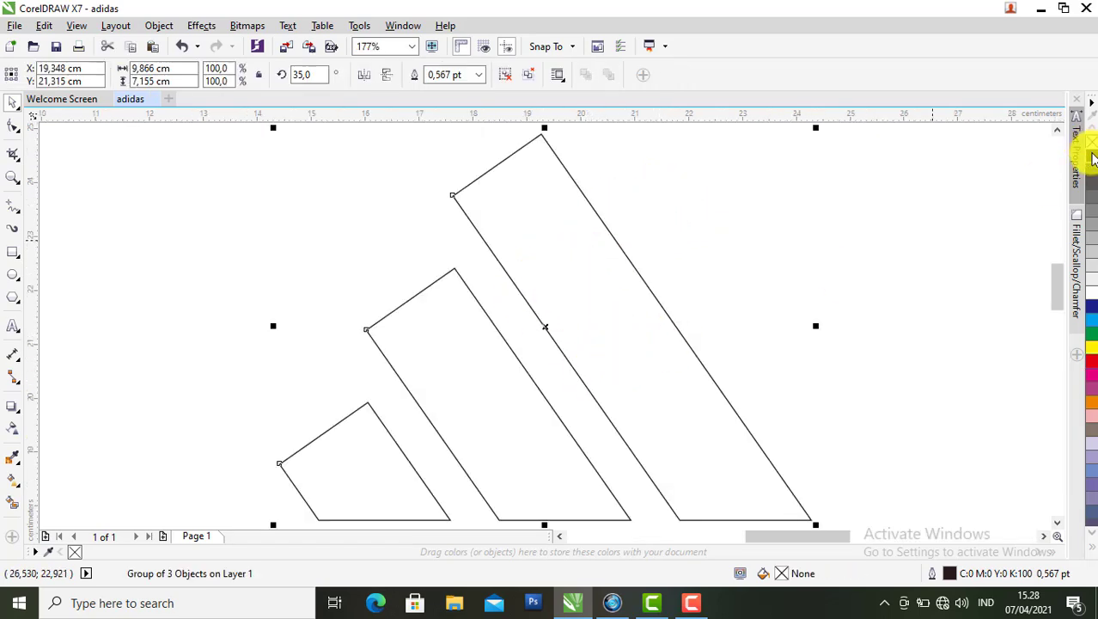
left_click(1091, 157)
scroll(696, 297, "down", 2)
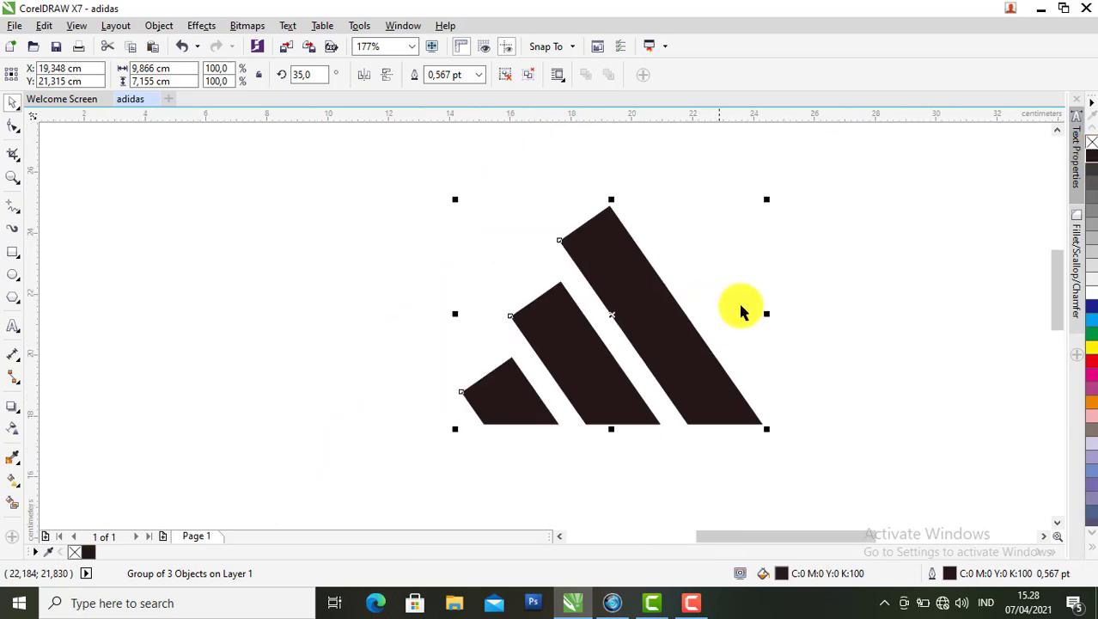
Add the artistic text "adidas" in Arial 24 pt to the lower left of the bars
left_click(615, 350)
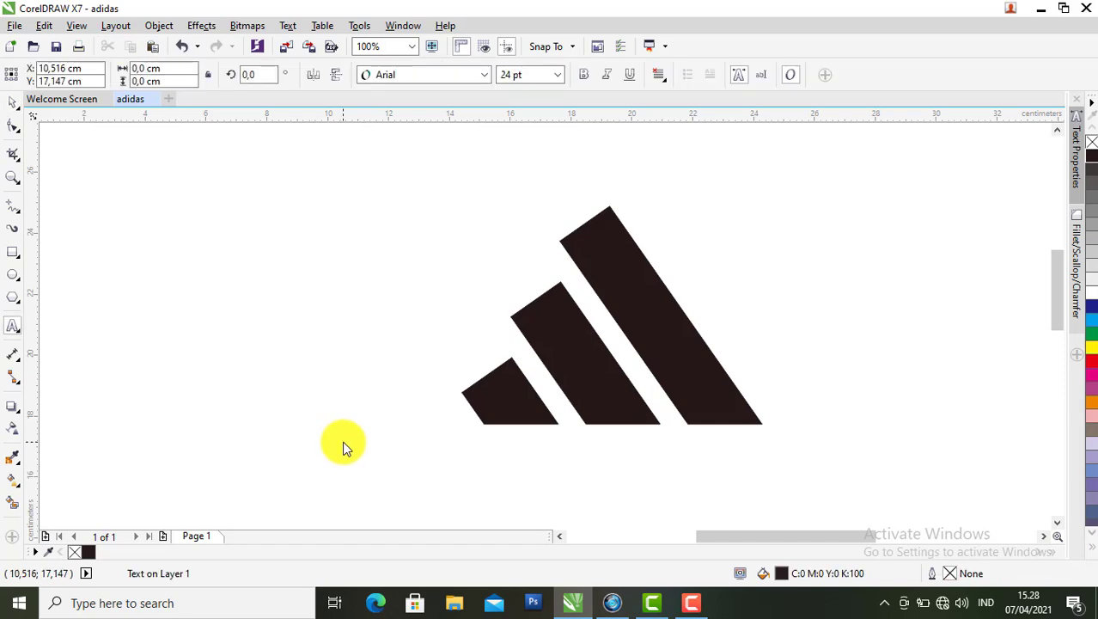
type("didas")
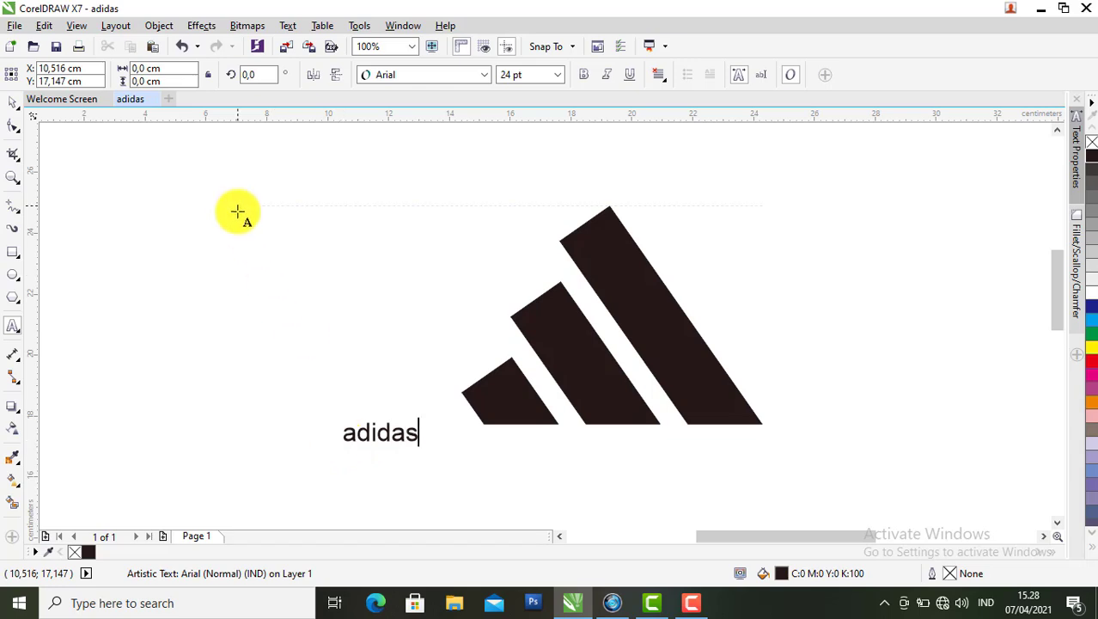
Enlarge the adidas text to about 95 pt, roughly the width of the bars, and place it just beneath them
left_click(7, 103)
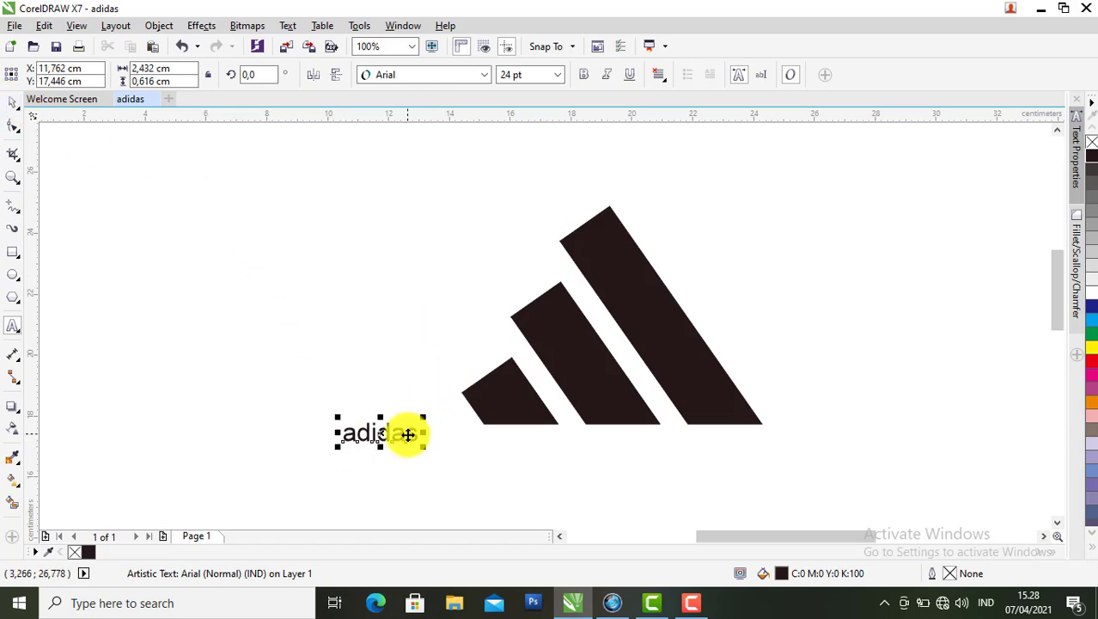
left_click_drag(407, 436, 778, 395)
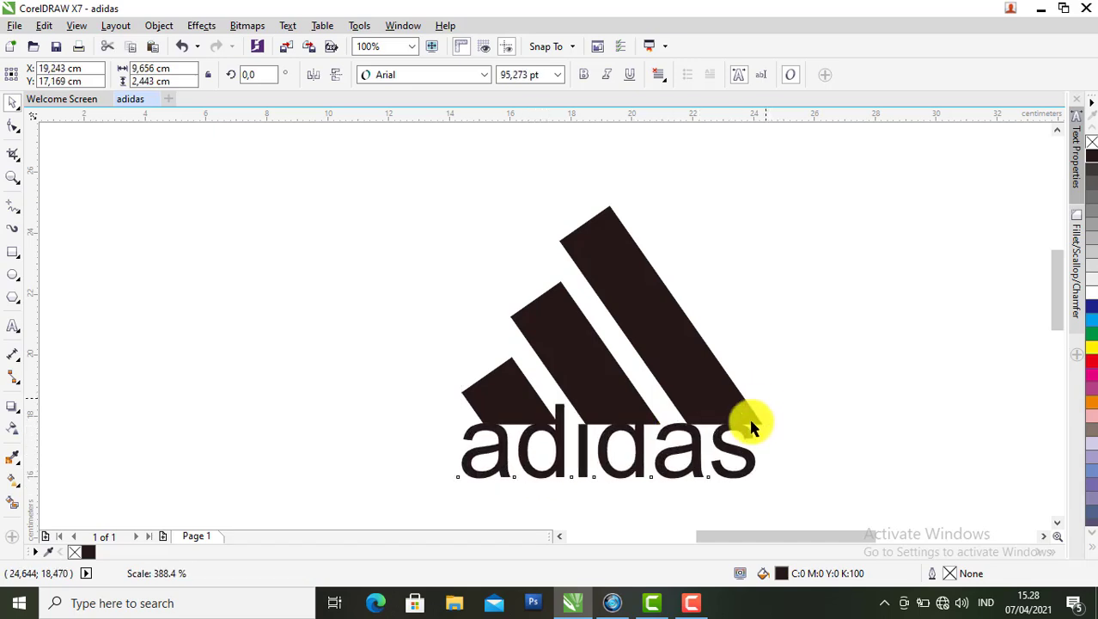
scroll(691, 455, "down", 1)
scroll(685, 464, "up", 1)
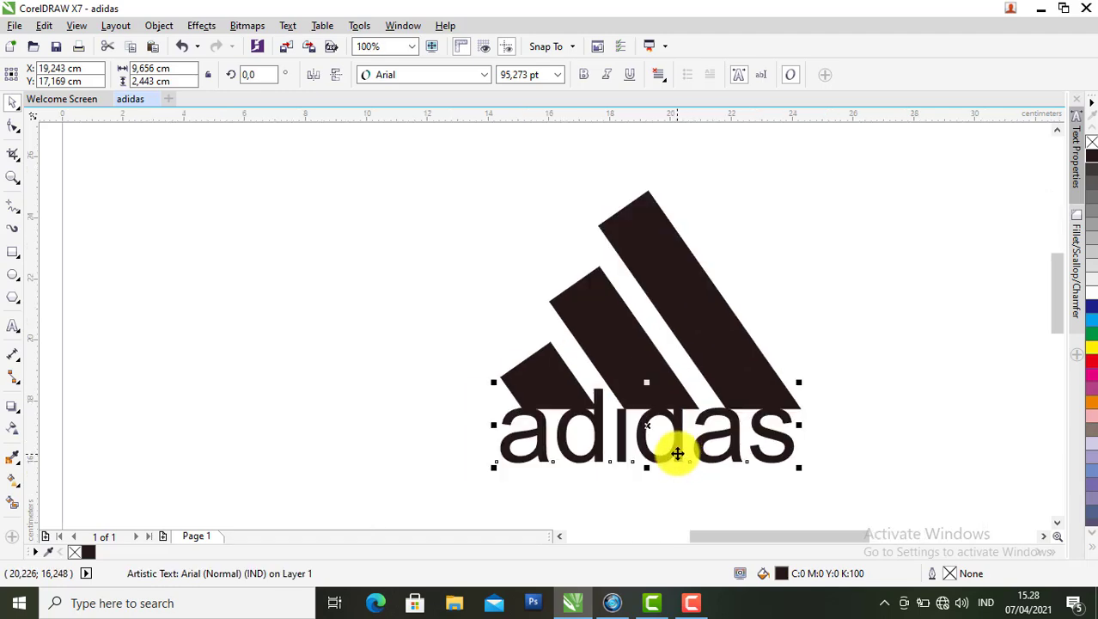
left_click_drag(677, 453, 689, 487)
Set the wordmark's font to Century Gothic (Bold) and shift it about 0.74 cm left to centre it beneath the bars
left_click(484, 75)
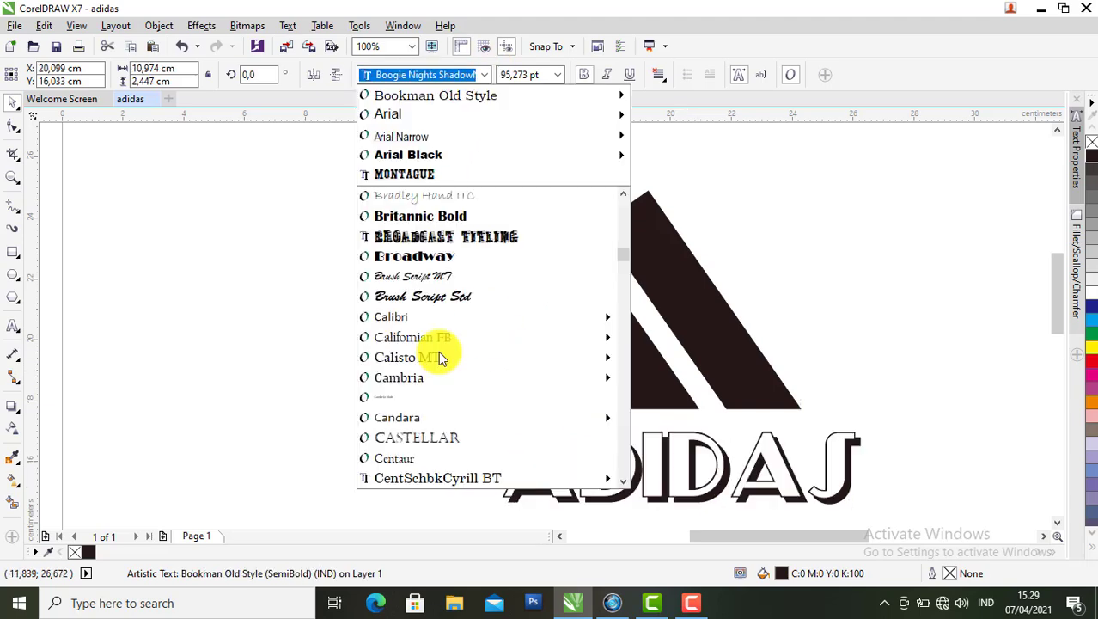
scroll(440, 357, "down", 3)
mouse_move(438, 359)
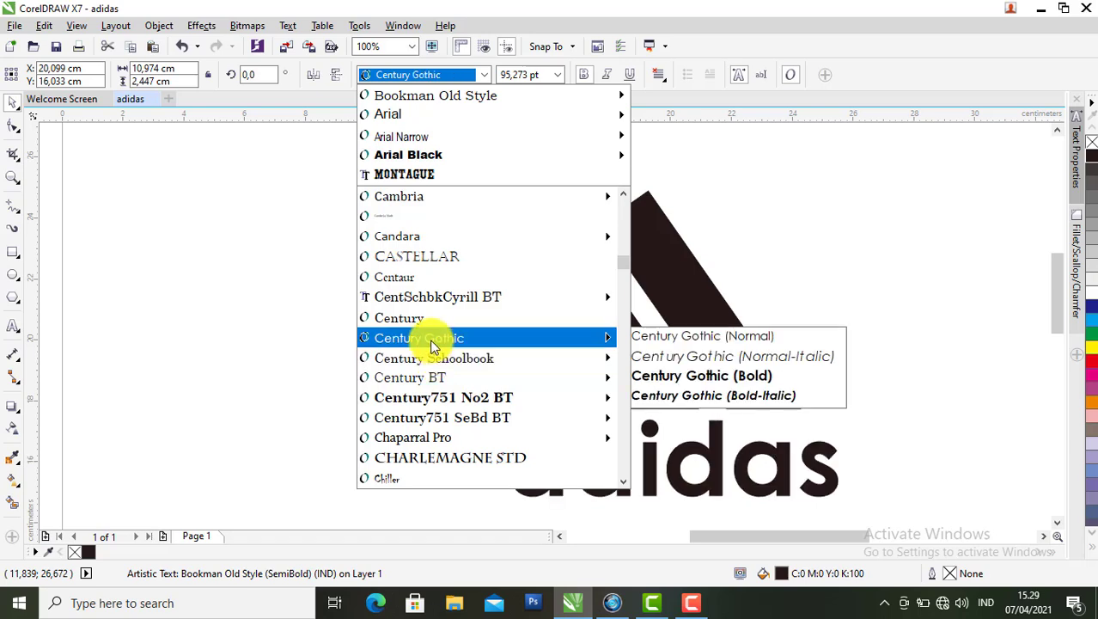
left_click(671, 375)
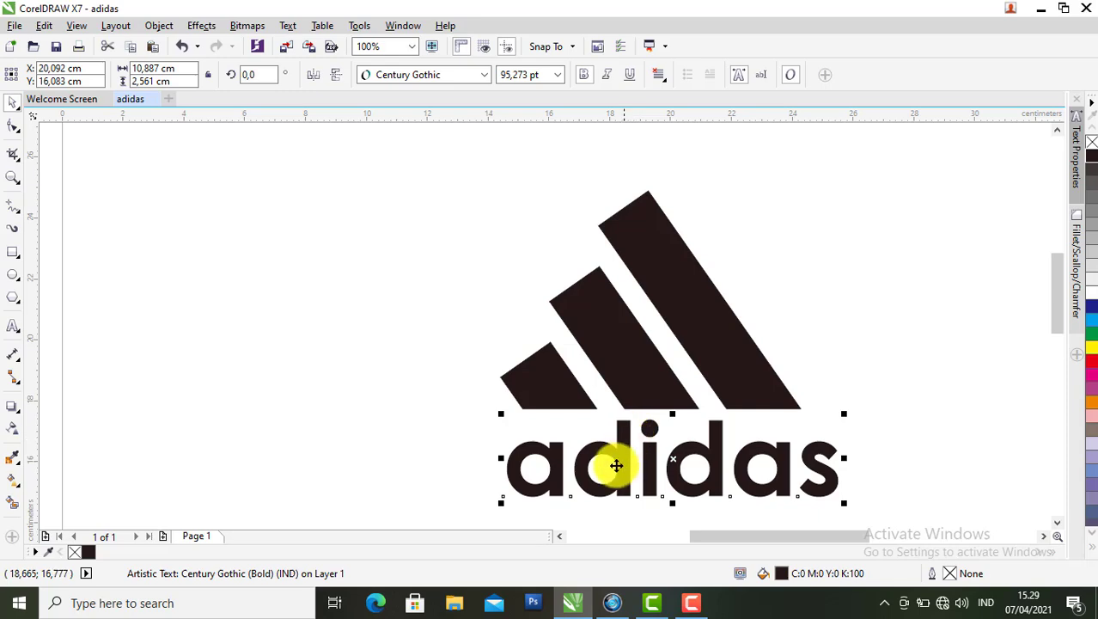
left_click_drag(611, 456, 593, 453)
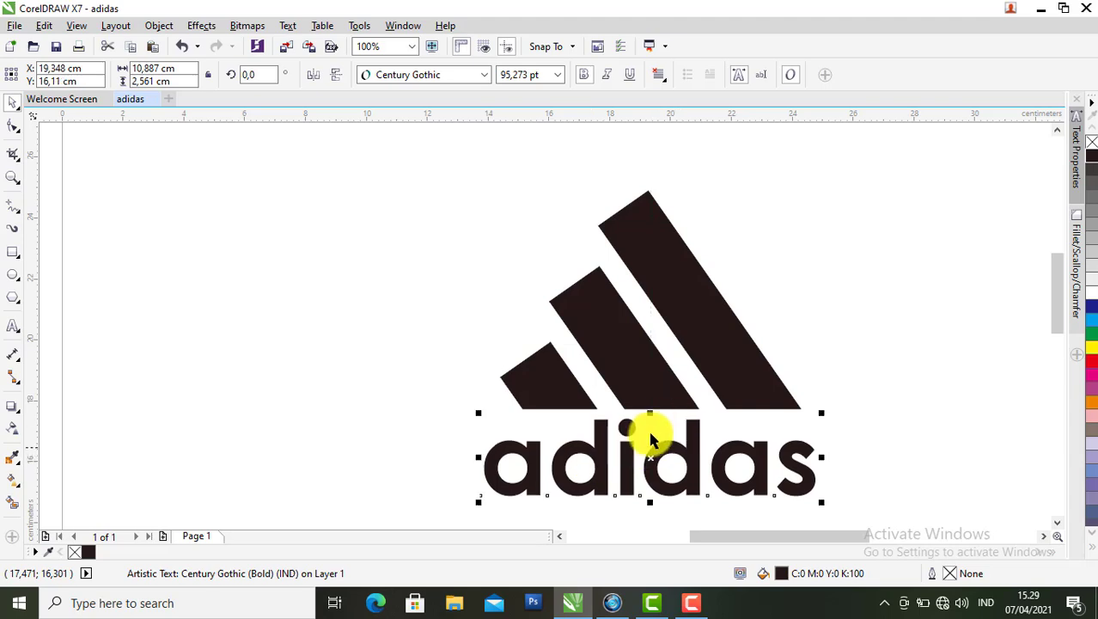
left_click(860, 400)
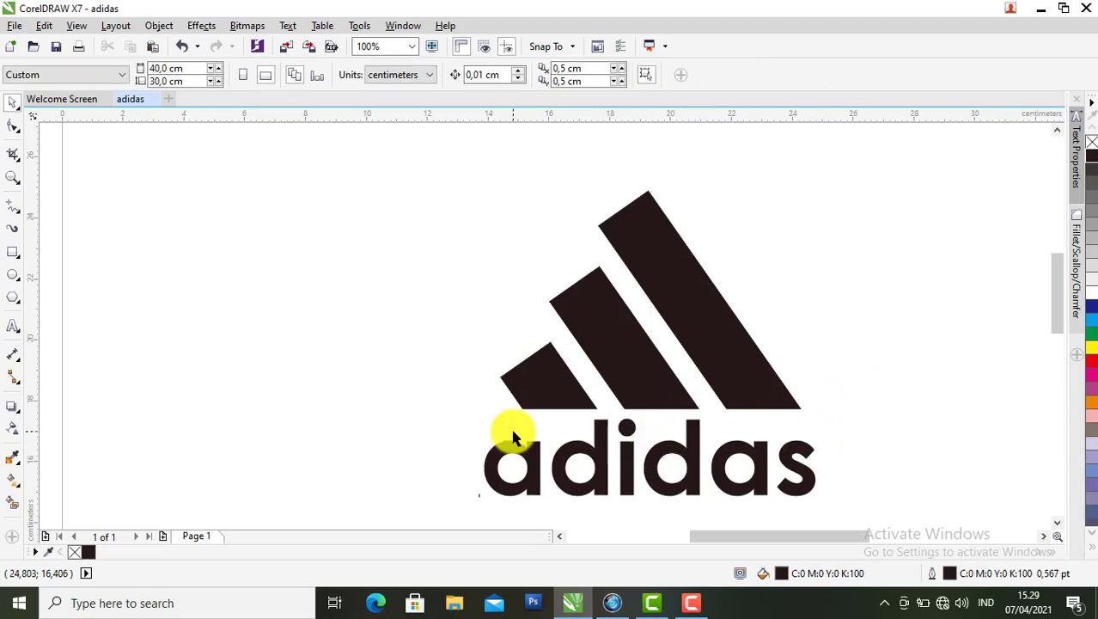
Draw a circle about 0.56 cm across just above and right of the wordmark's final s, and remove its fill
left_click(13, 274)
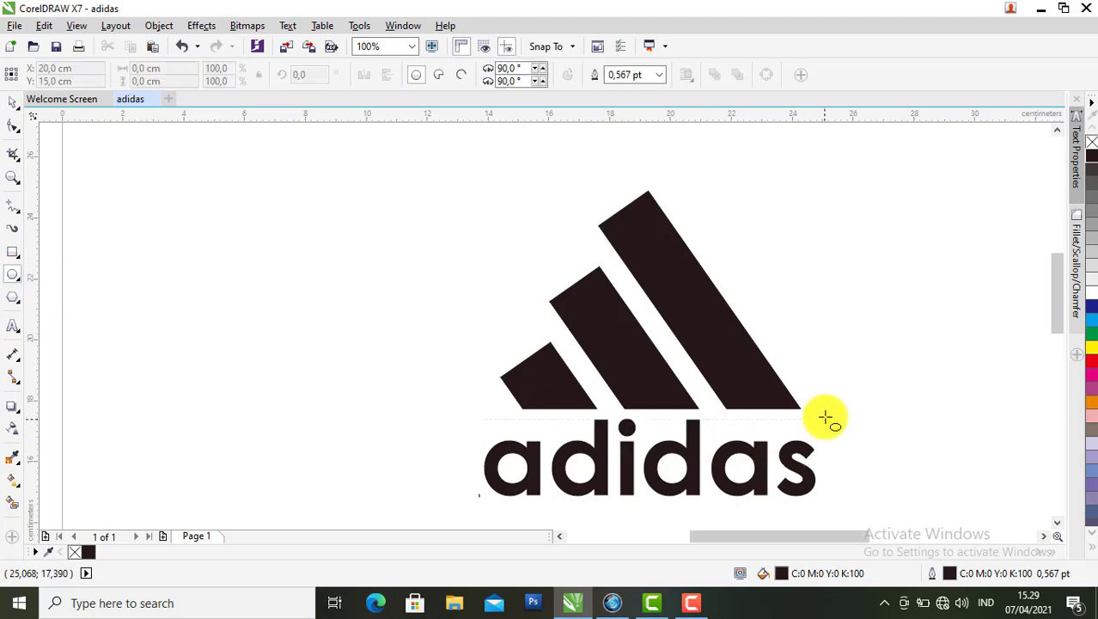
left_click_drag(825, 418, 838, 431)
scroll(838, 431, "up", 2)
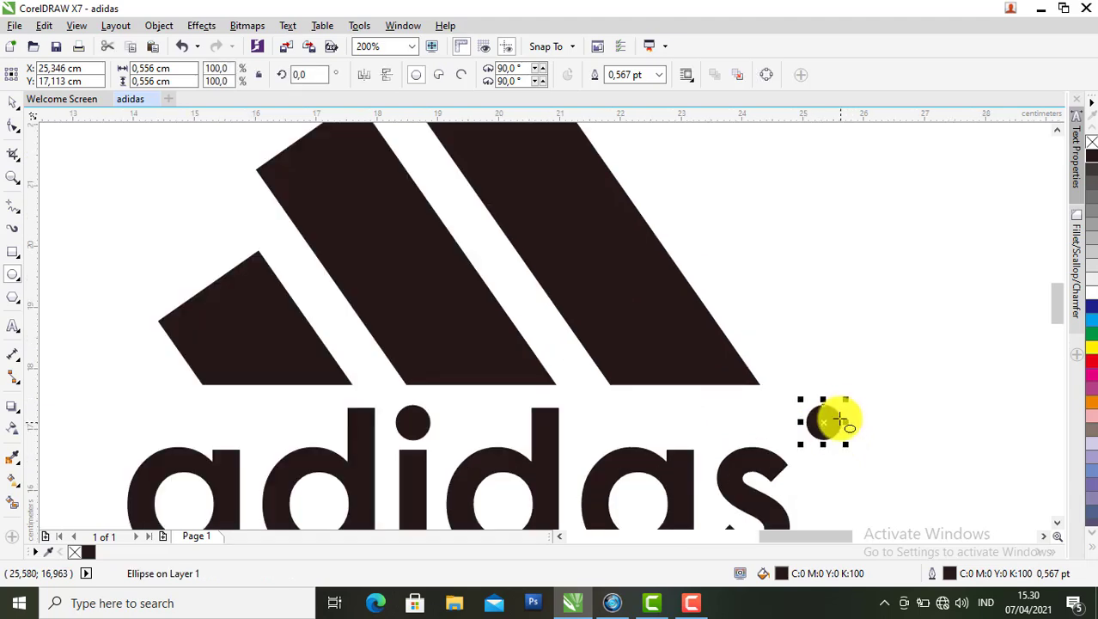
left_click(1091, 142)
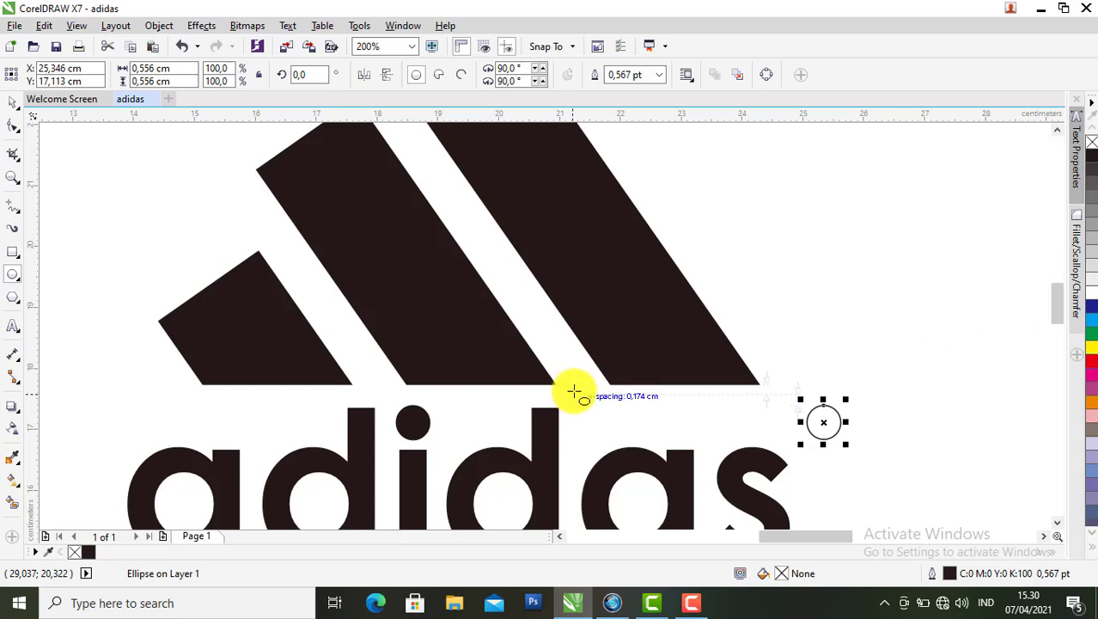
Add the artistic text "R" in Arial above the small circle and scale it down to about 12.8 pt
left_click(13, 326)
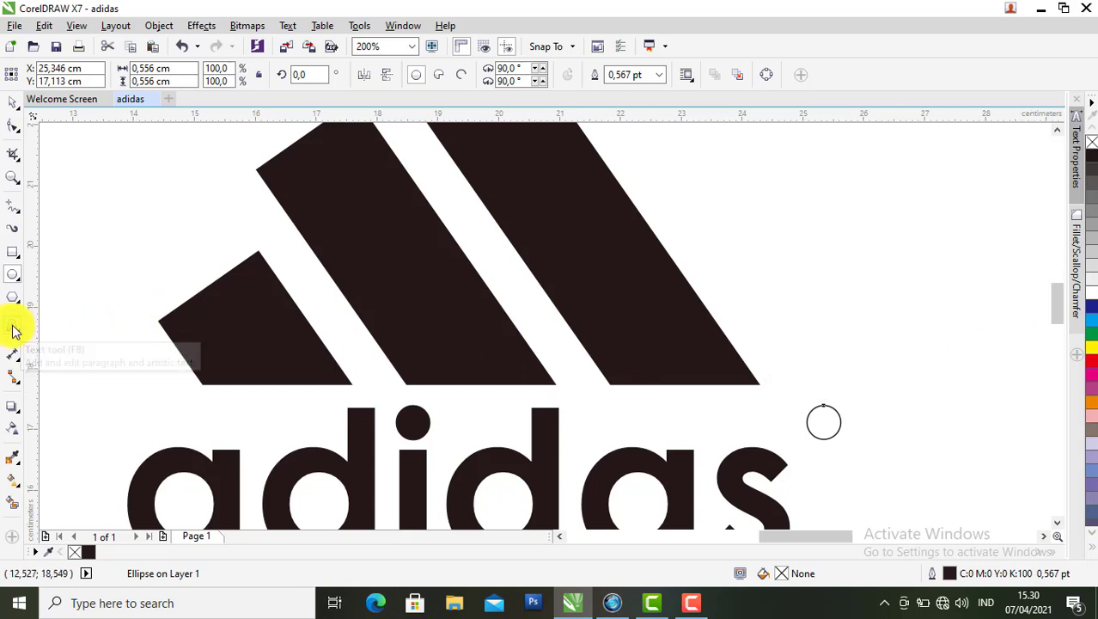
left_click(838, 375)
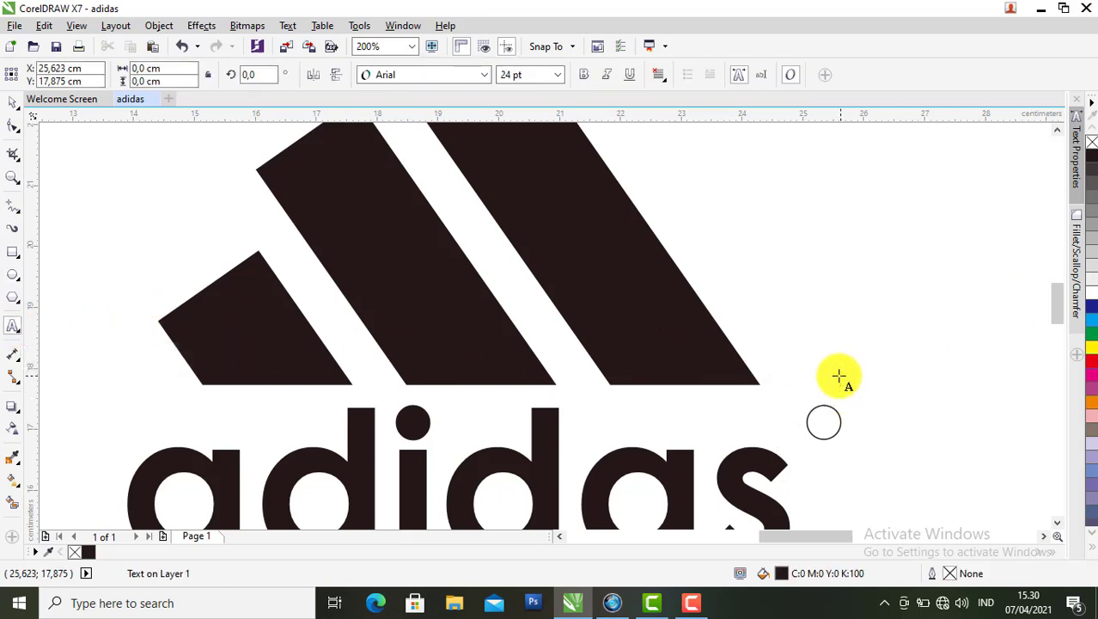
key("Escape")
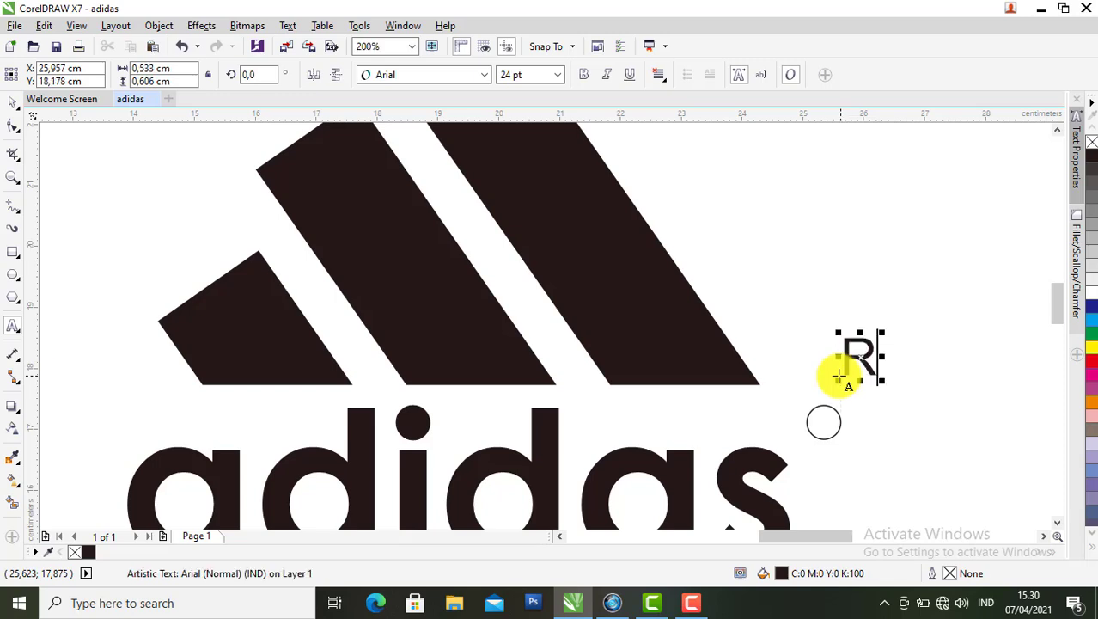
left_click(19, 106)
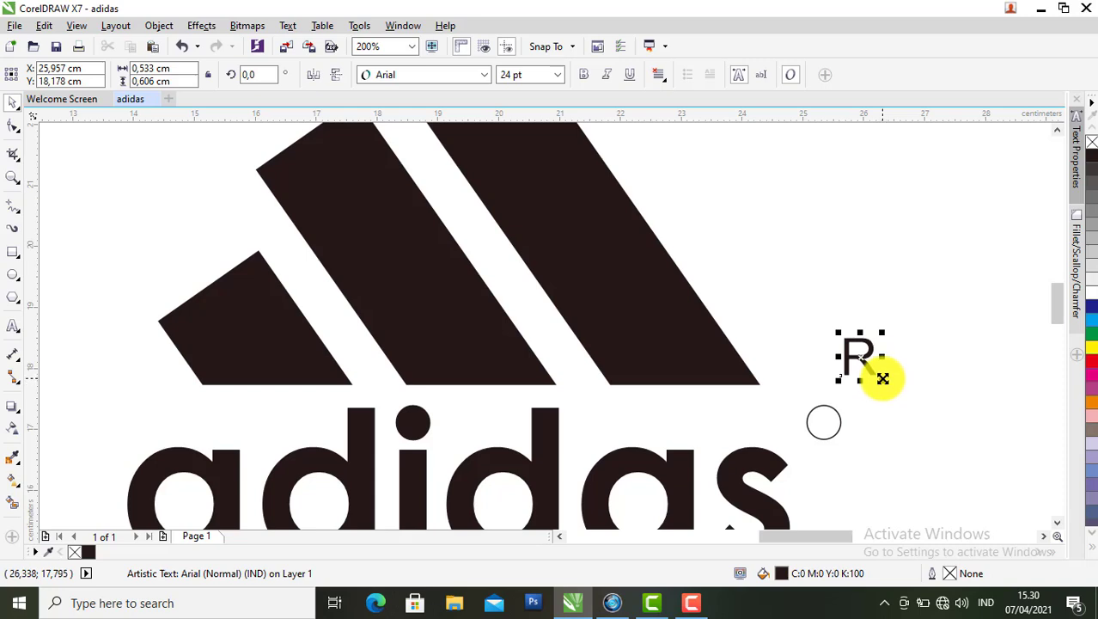
left_click_drag(868, 367, 872, 374)
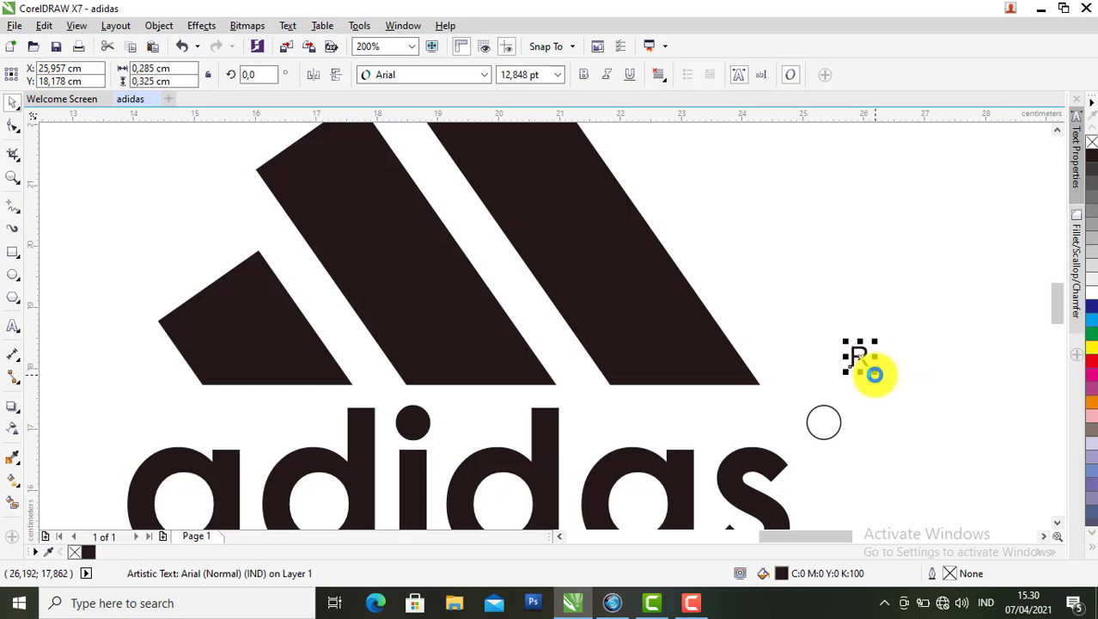
Align the letter R to the circle's centre horizontally and vertically, and nudge it about 0.02 cm to the right
left_click(828, 430, "shift")
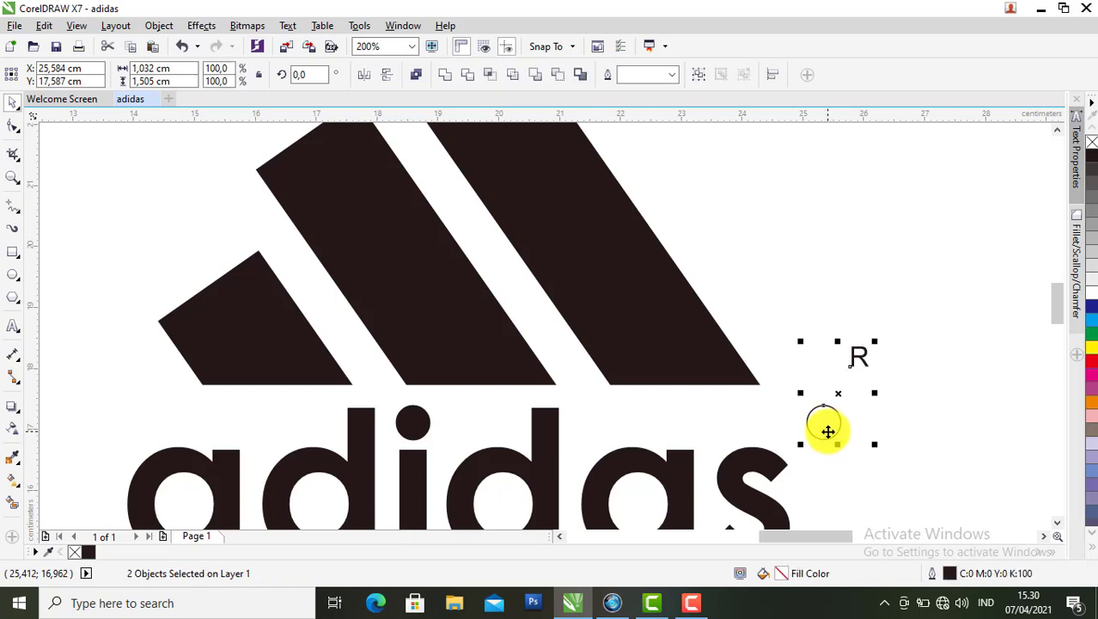
key("e")
key("c")
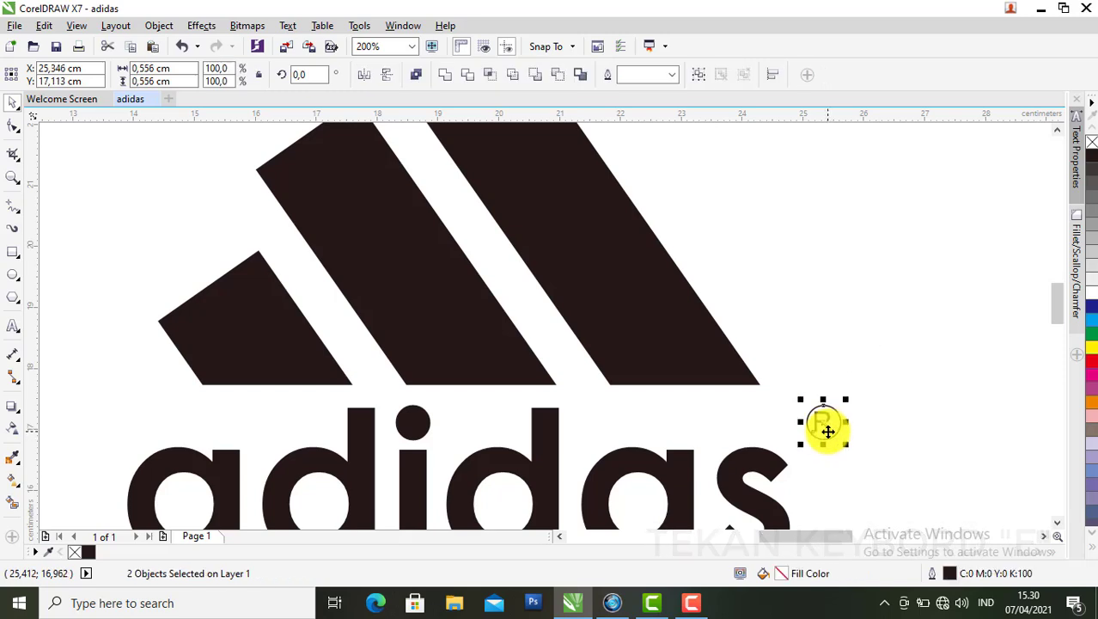
left_click(872, 415)
scroll(818, 417, "up", 2)
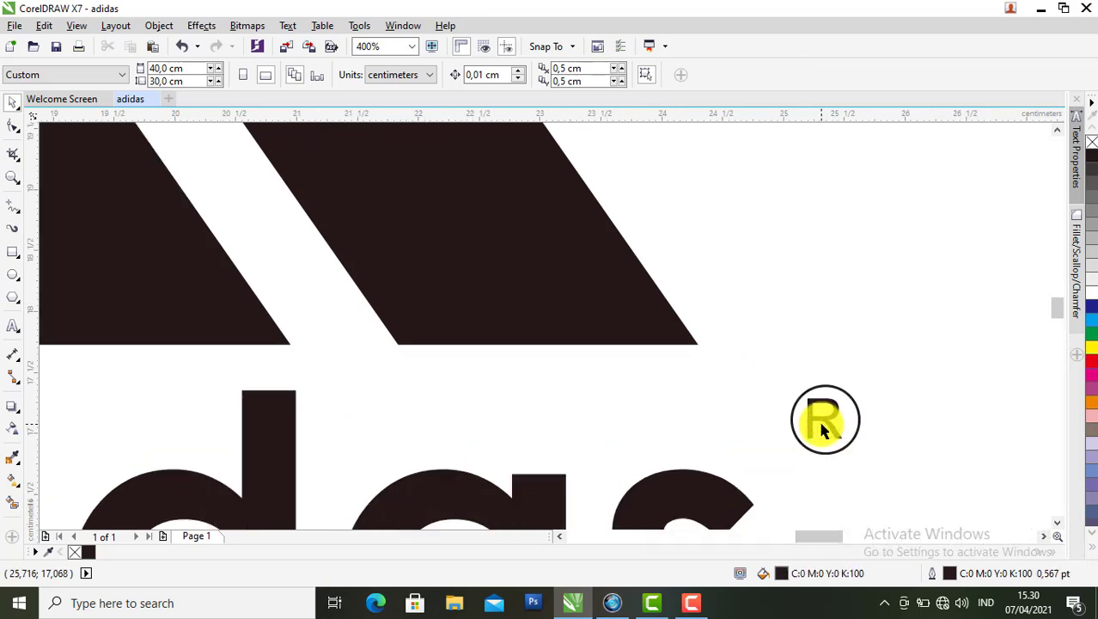
left_click_drag(823, 418, 829, 422)
scroll(826, 426, "up", 2)
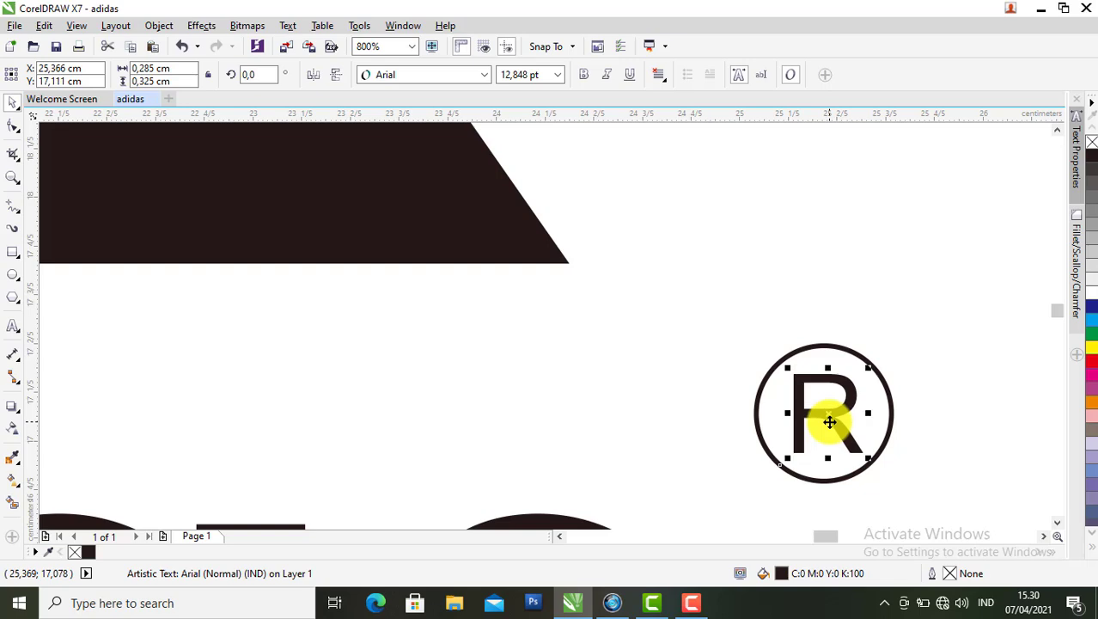
scroll(829, 422, "down", 3)
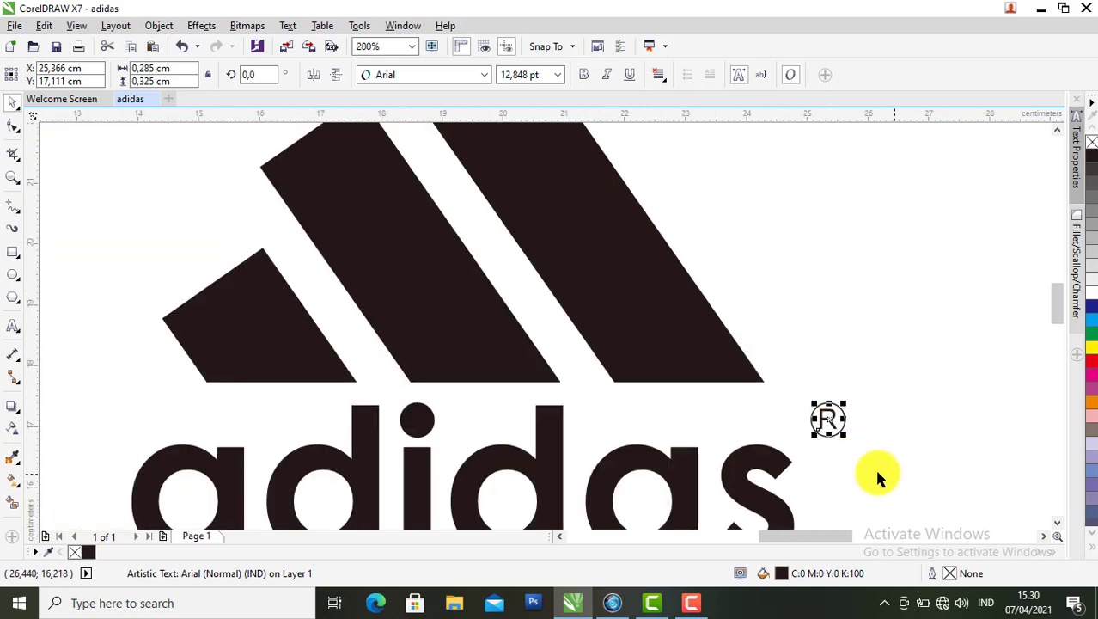
Move the circle and its R together about 0.28 cm straight down beside the wordmark's final s
left_click(814, 415, "shift")
left_click_drag(814, 415, 810, 434)
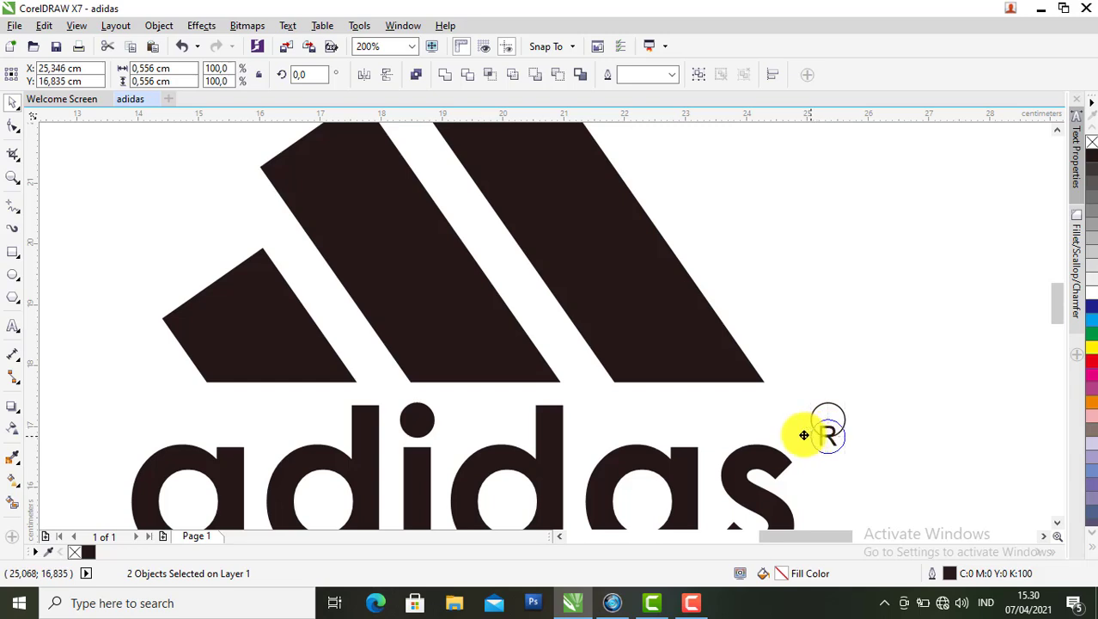
left_click(873, 444)
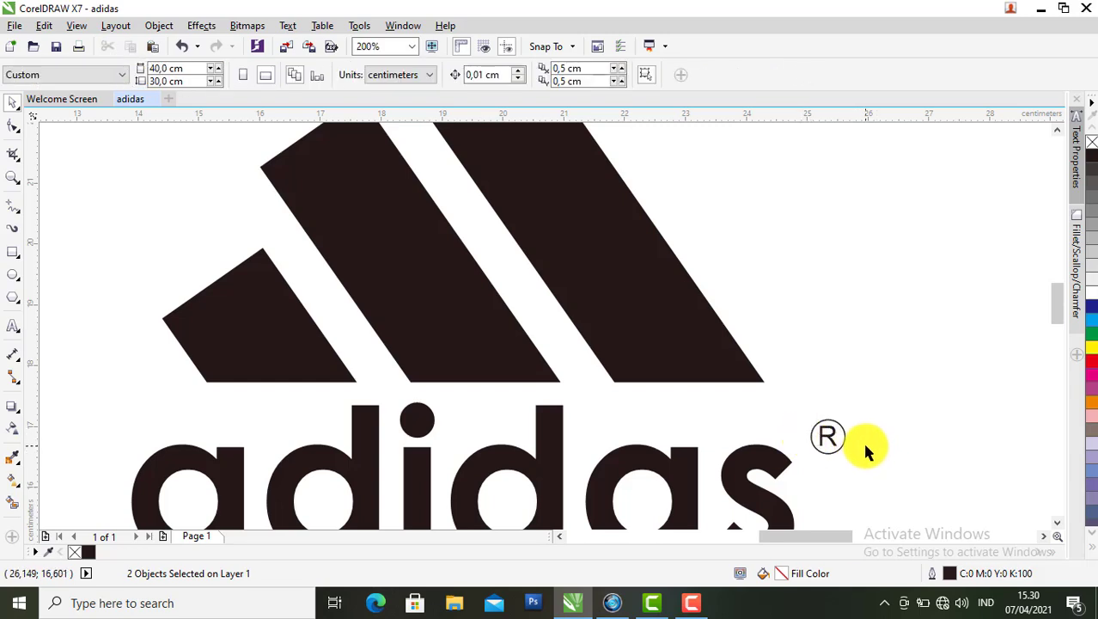
key("F5")
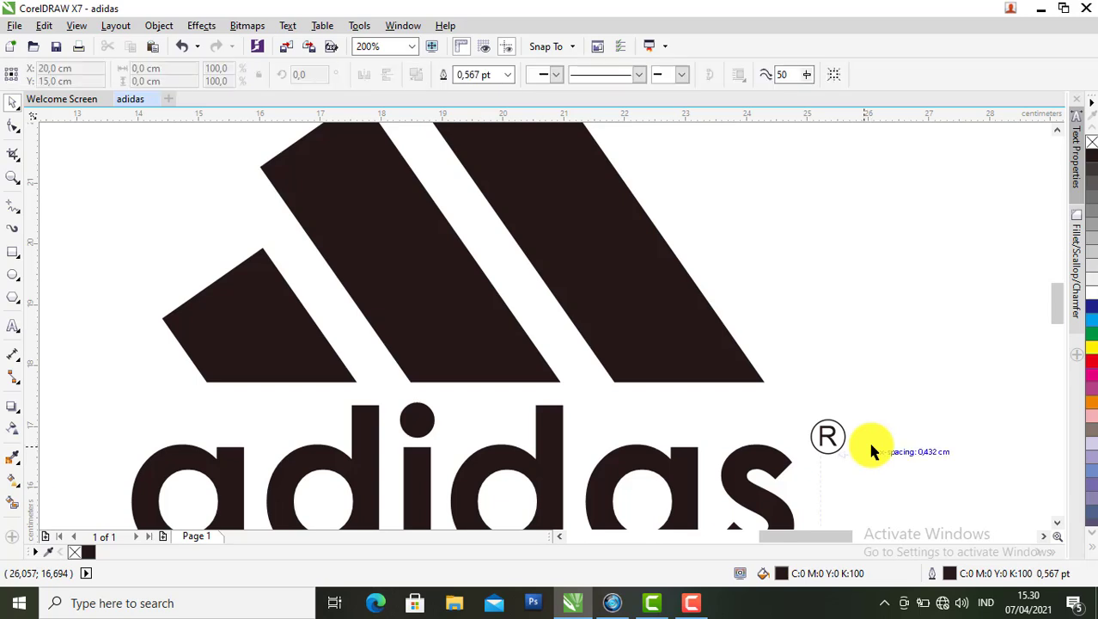
scroll(859, 446, "down", 2)
key("space")
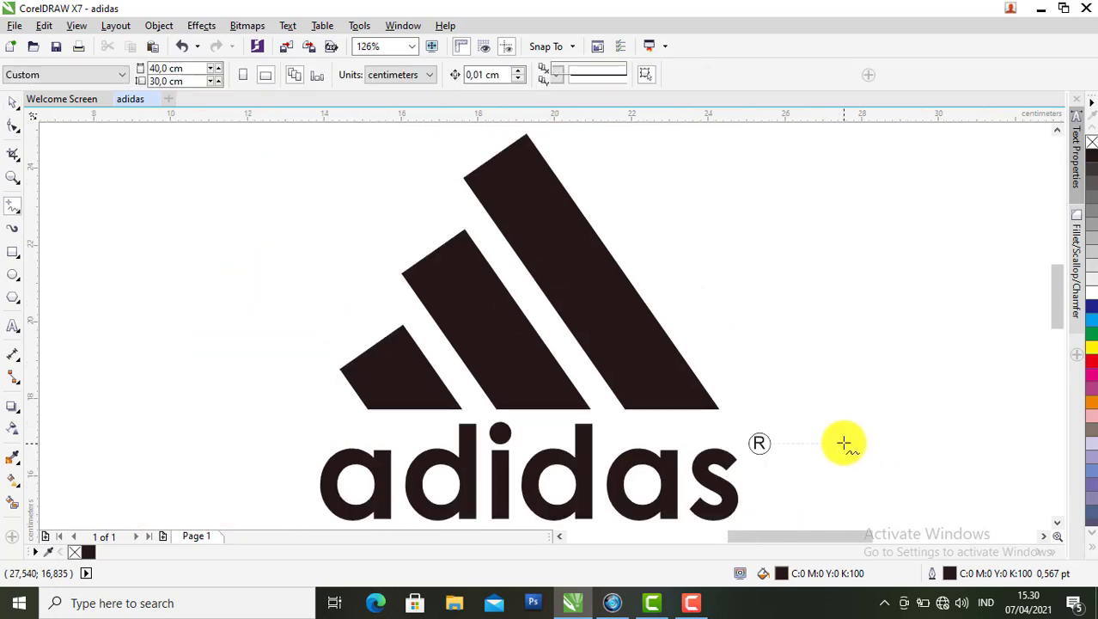